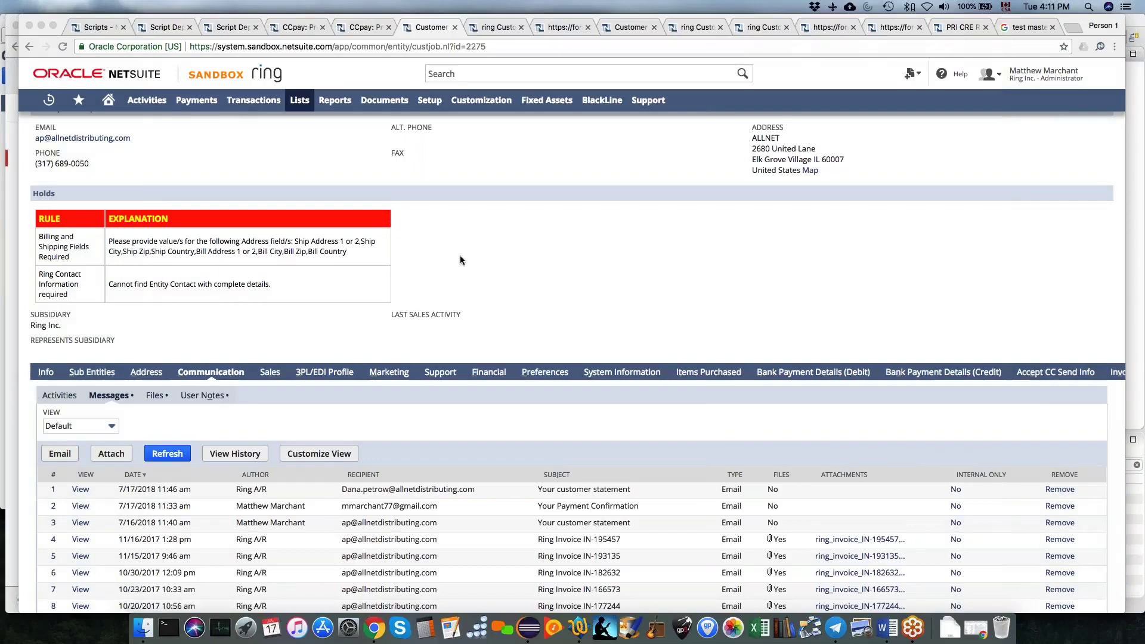
# Scroll the ALLNET customer record down to its Communication > Messages list of sent emails
pyautogui.scroll(1, 459, 255)
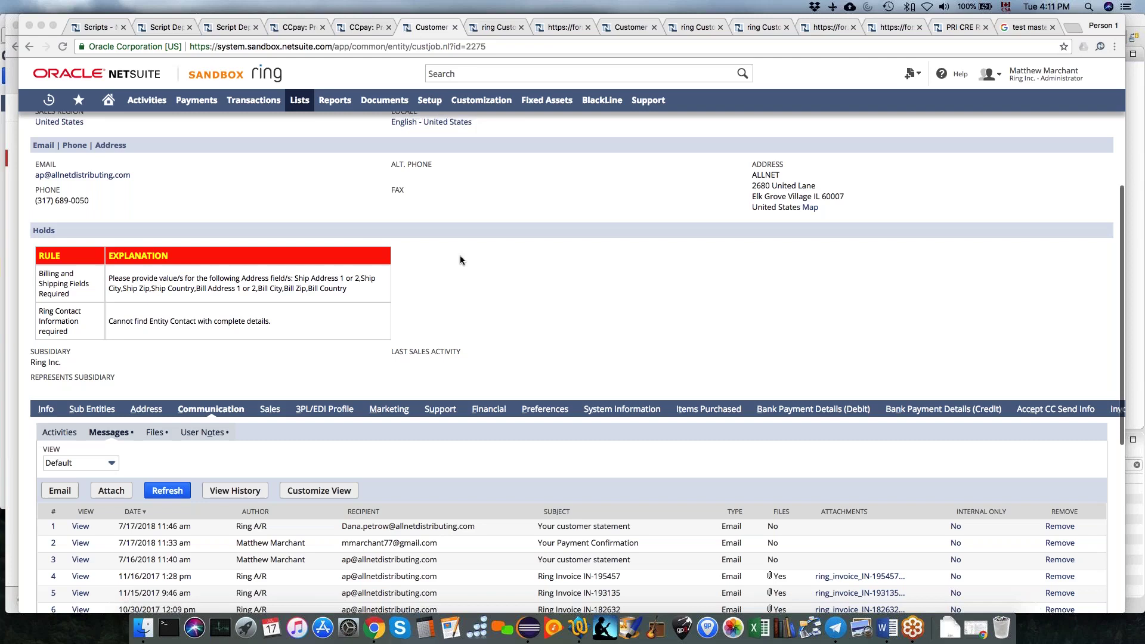
pyautogui.scroll(5, 460, 256)
pyautogui.scroll(-7, 460, 255)
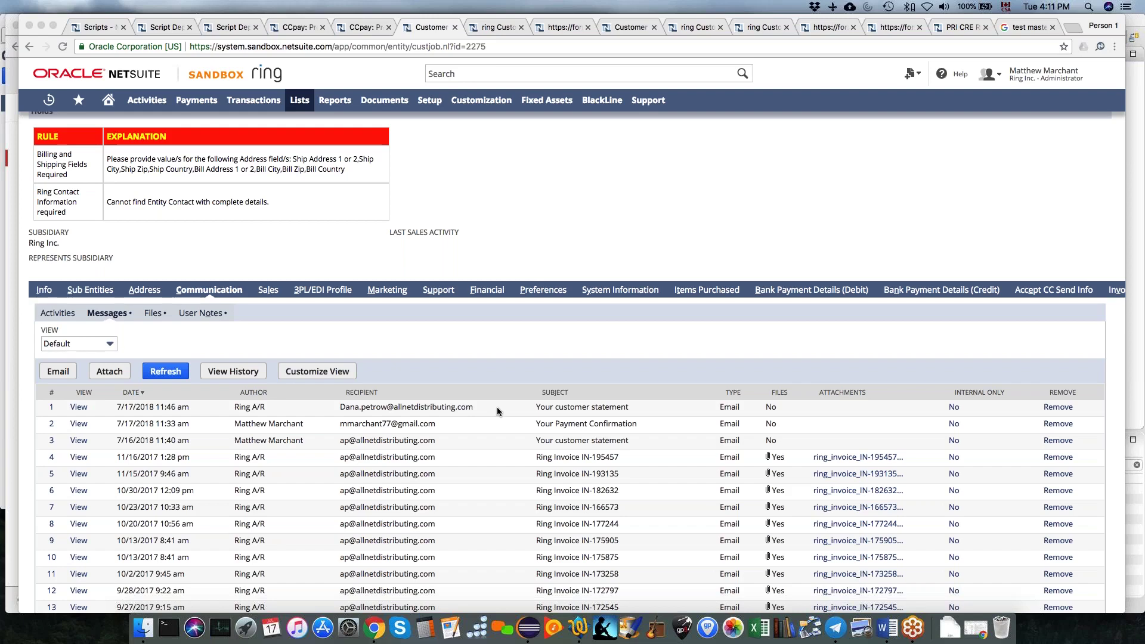
# Open the latest 'Your customer statement' email and follow its credit-card payment link
pyautogui.click(78, 407)
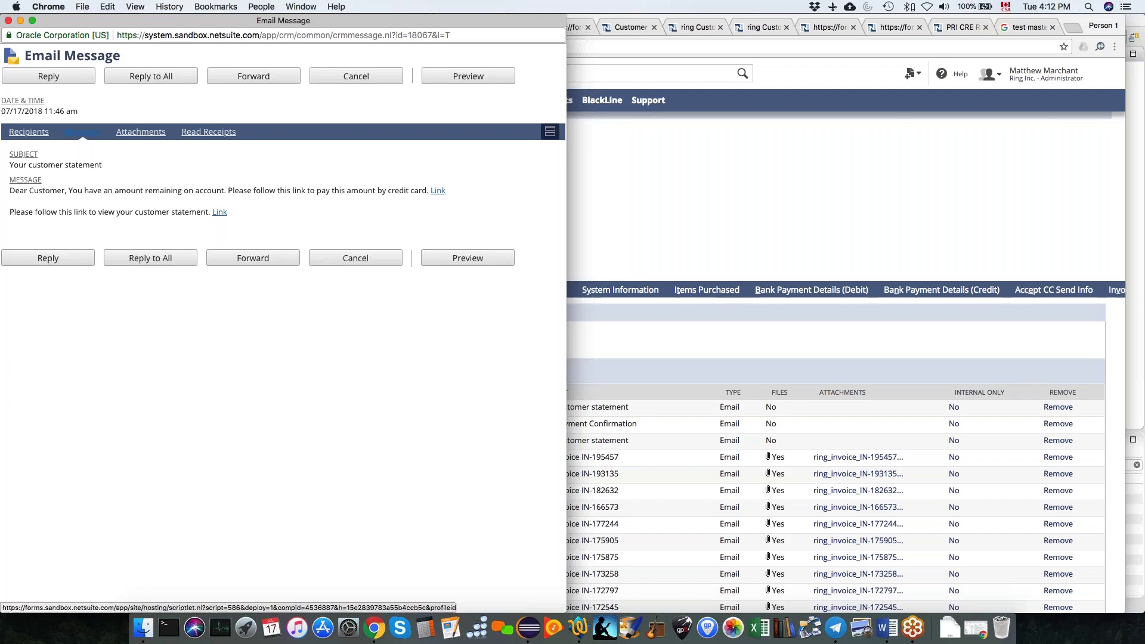
pyautogui.click(438, 191)
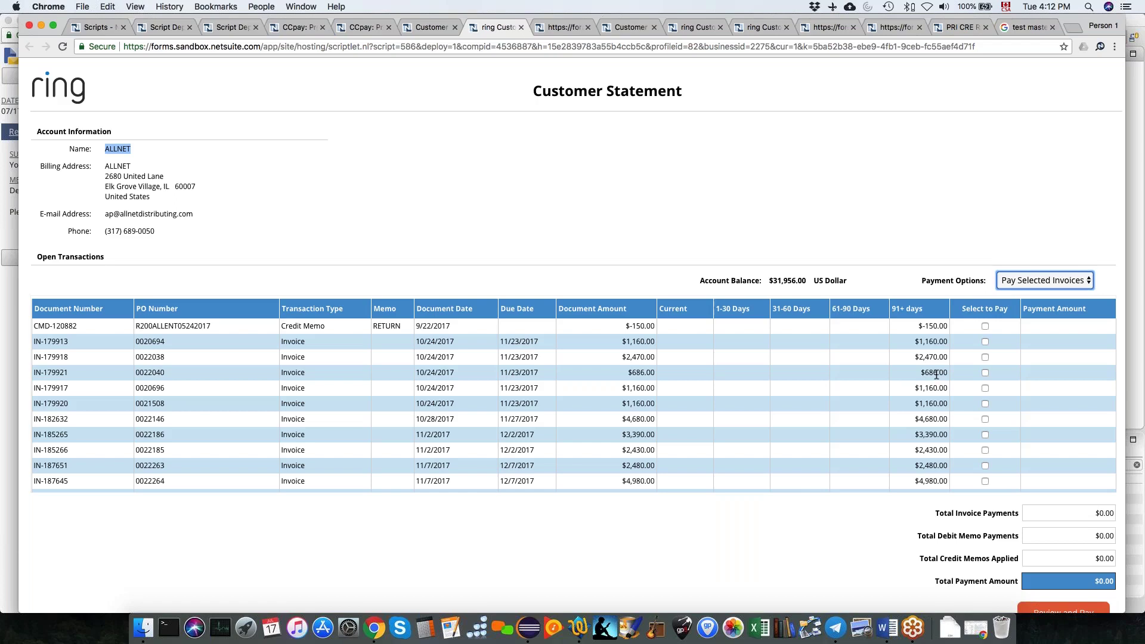
# Mark credit memo CMD-120882 and invoice IN-179913 to pay and review the $1,010.00 total
pyautogui.click(985, 326)
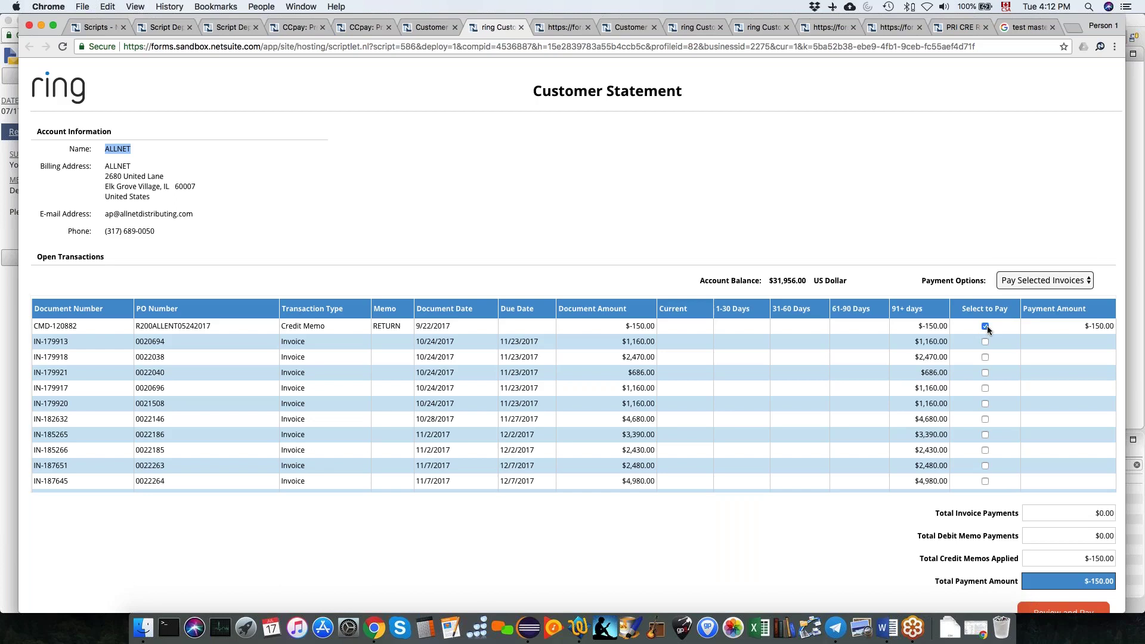
pyautogui.click(985, 342)
pyautogui.scroll(-3, 1044, 439)
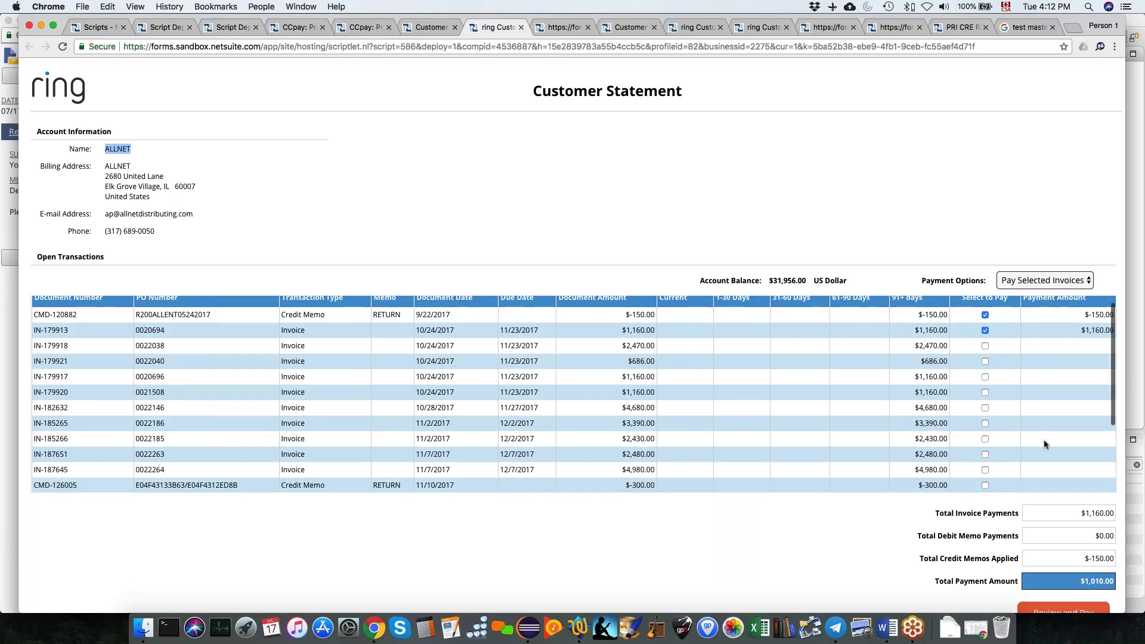
pyautogui.scroll(-1, 907, 520)
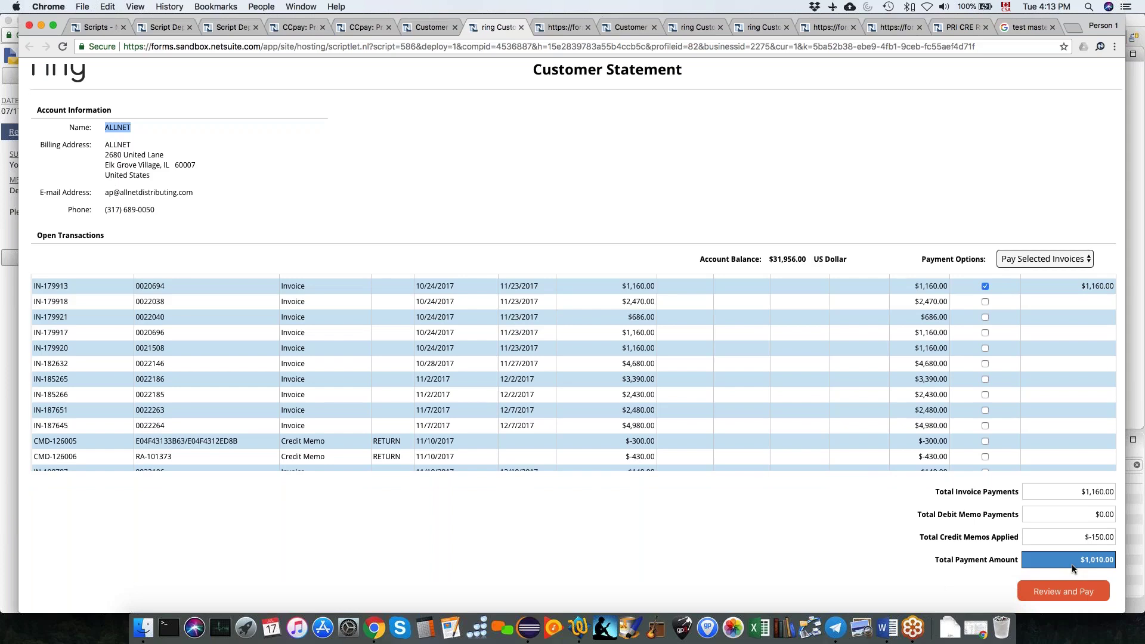
pyautogui.scroll(3, 1025, 396)
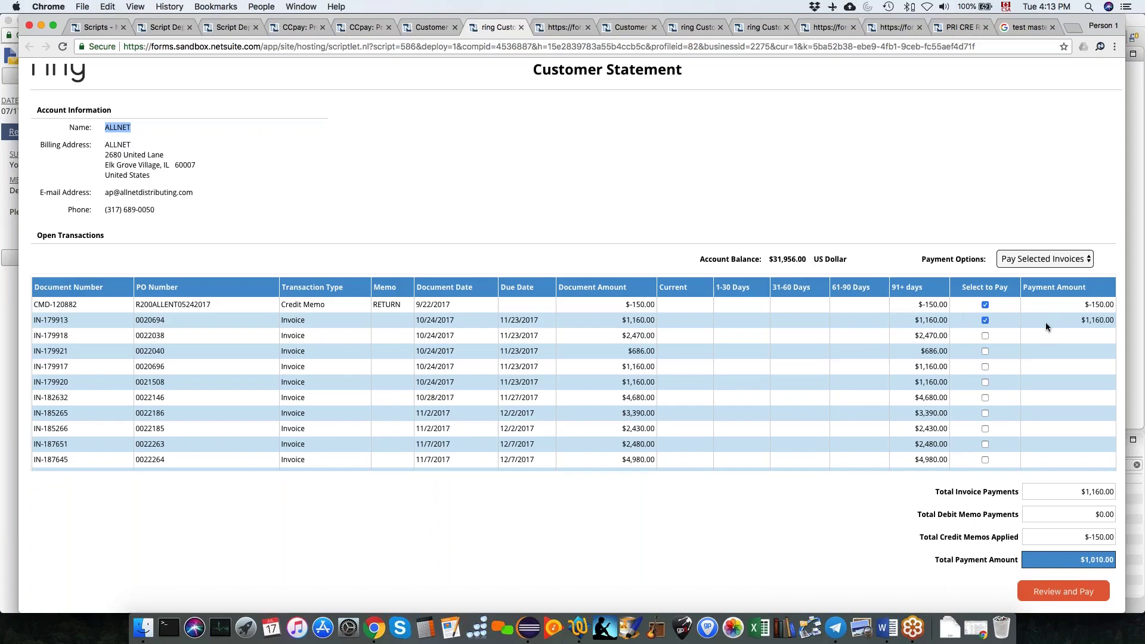
pyautogui.scroll(-1, 894, 511)
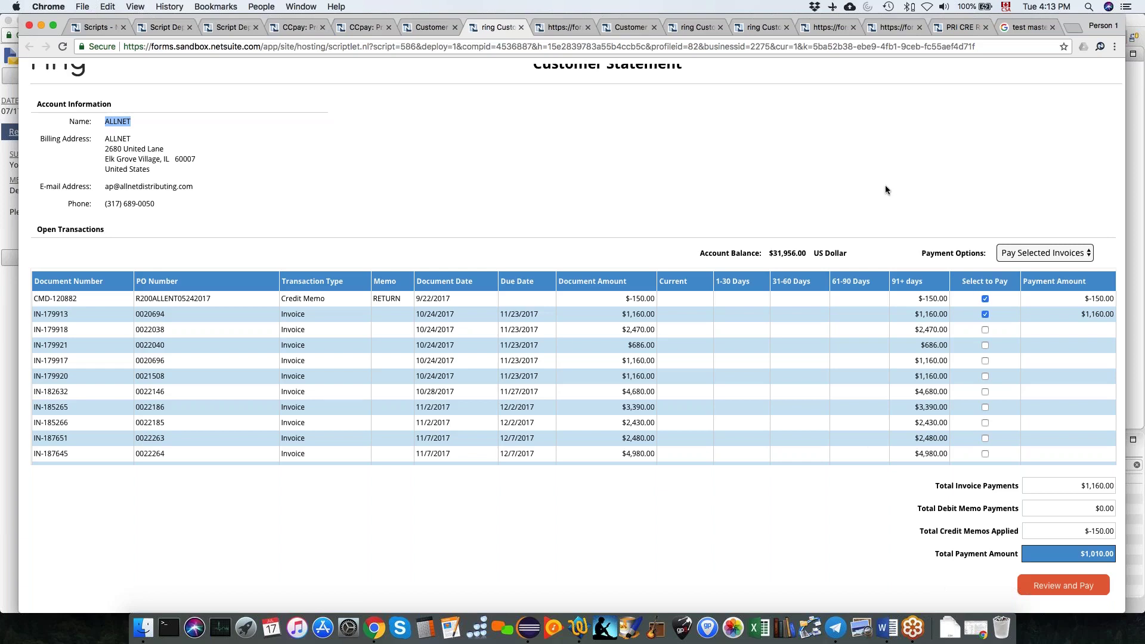
pyautogui.click(829, 161)
pyautogui.press('super+grave')
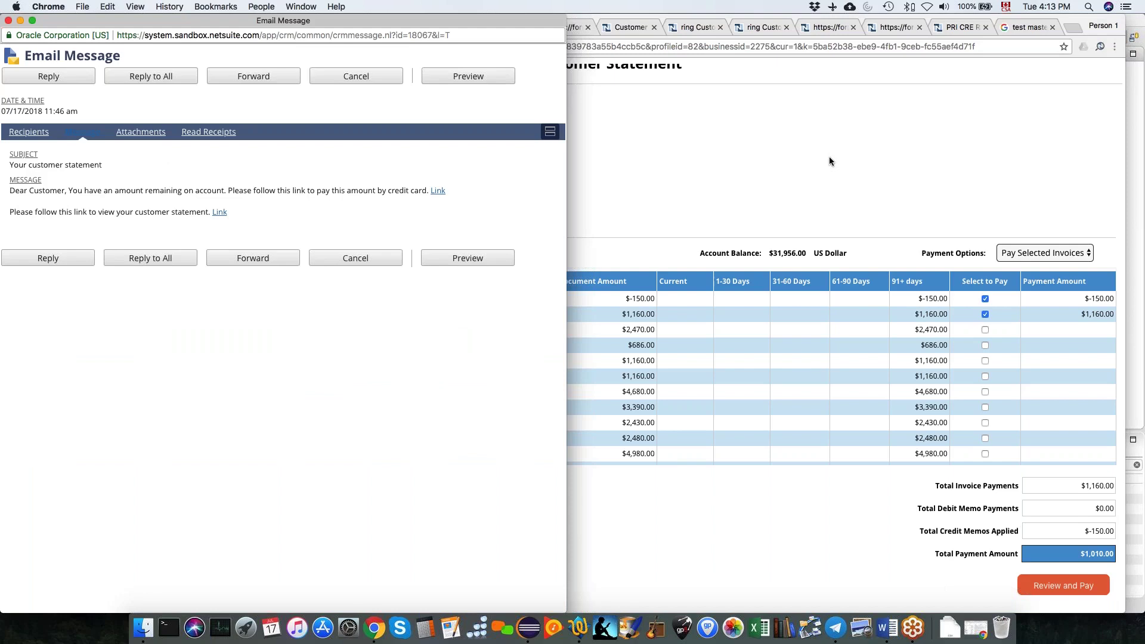
pyautogui.press('super+grave')
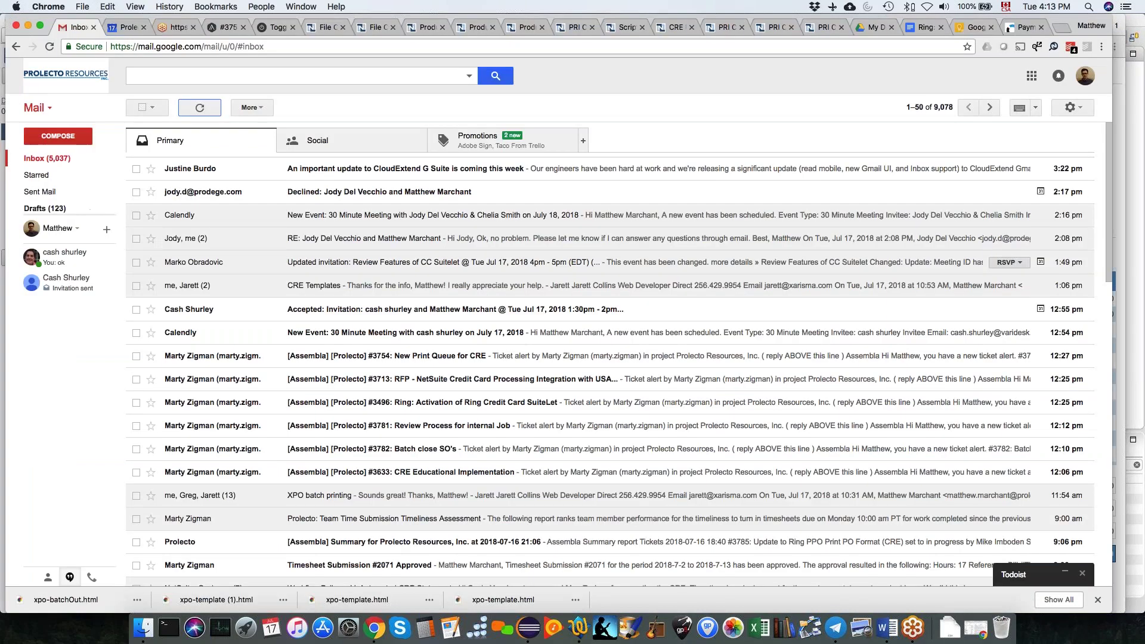
pyautogui.click(922, 31)
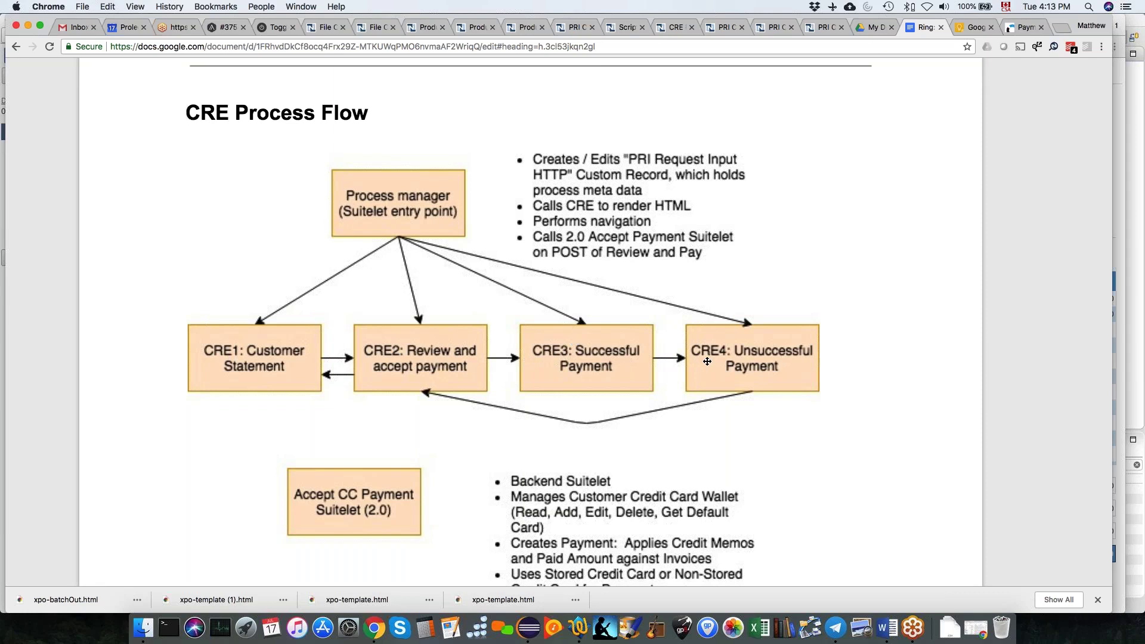
pyautogui.press('super+grave')
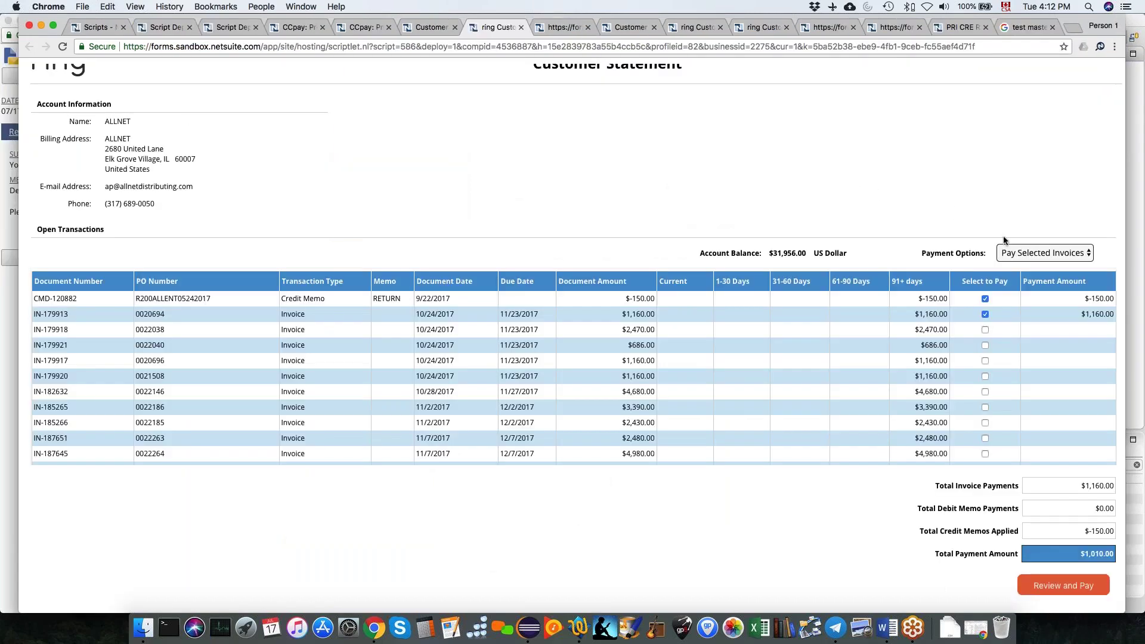
# Choose Pay Full Balance and continue to review the $31,956.00 payment
pyautogui.click(1027, 253)
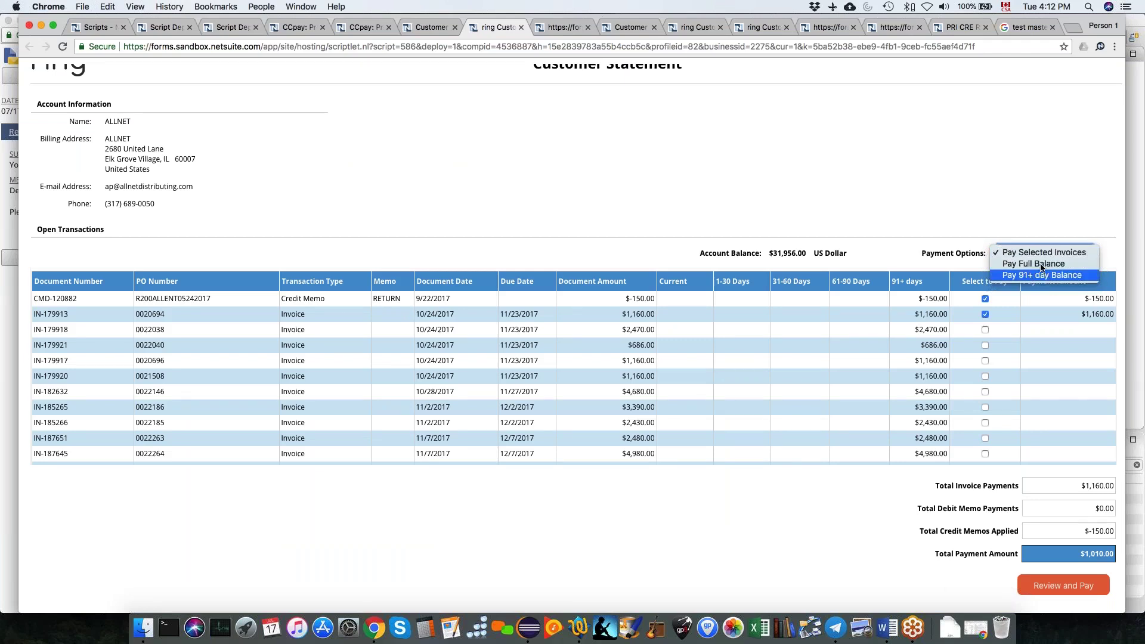
pyautogui.click(1043, 263)
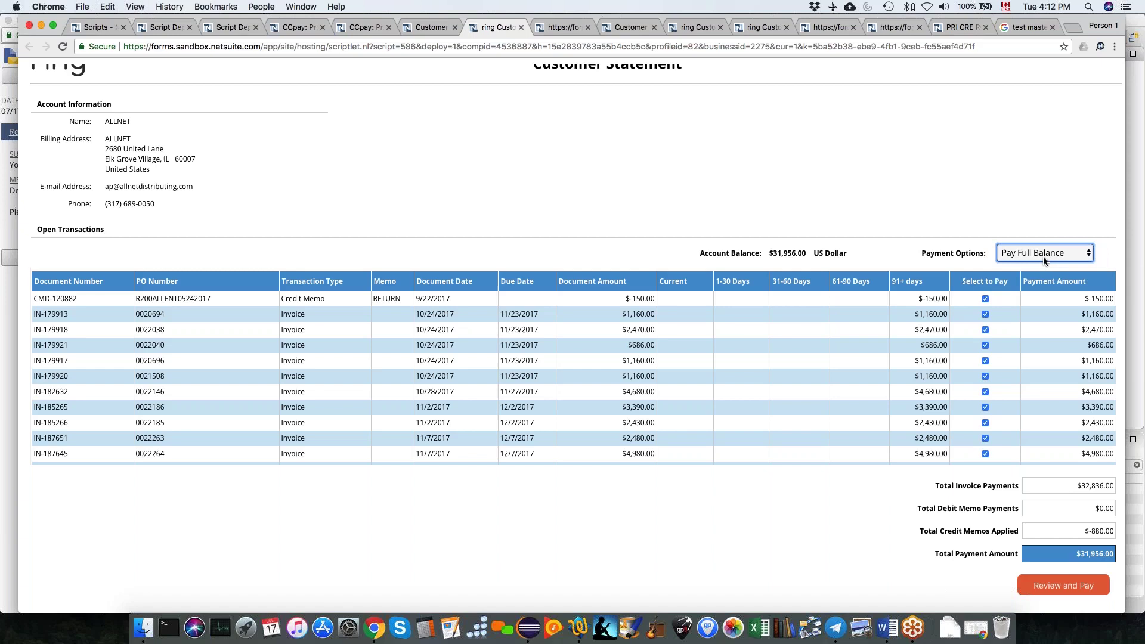
pyautogui.click(1044, 256)
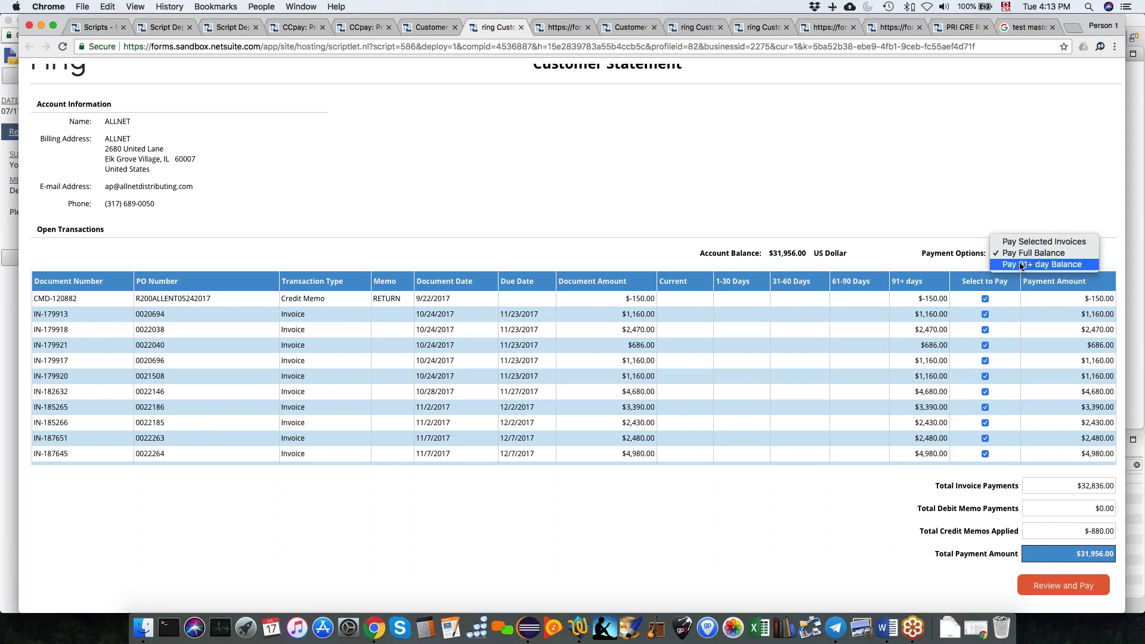
pyautogui.click(795, 460)
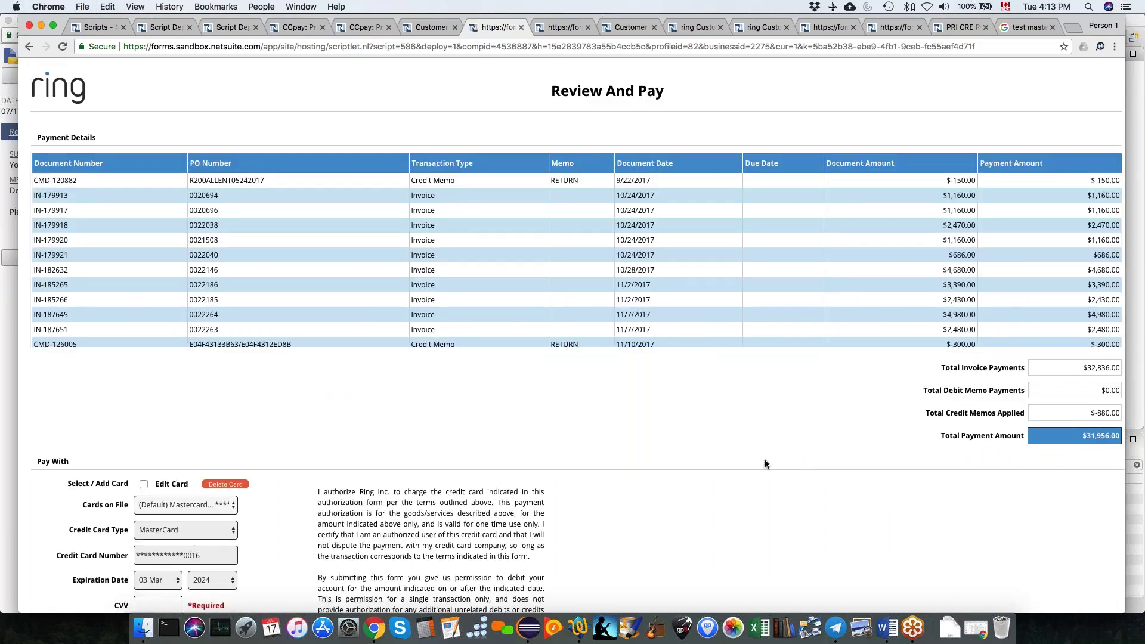
# Go back, switch to Pay Selected Invoices with only IN-179921, and review the $686.00 charge
pyautogui.scroll(-3, 489, 452)
pyautogui.click(382, 589)
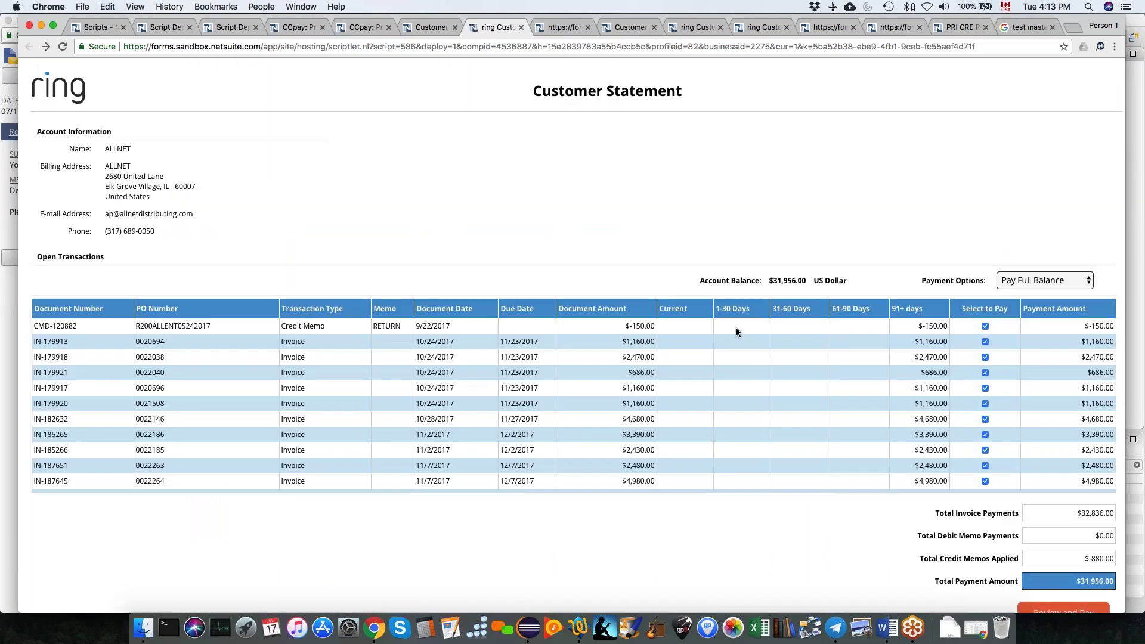
pyautogui.click(1007, 281)
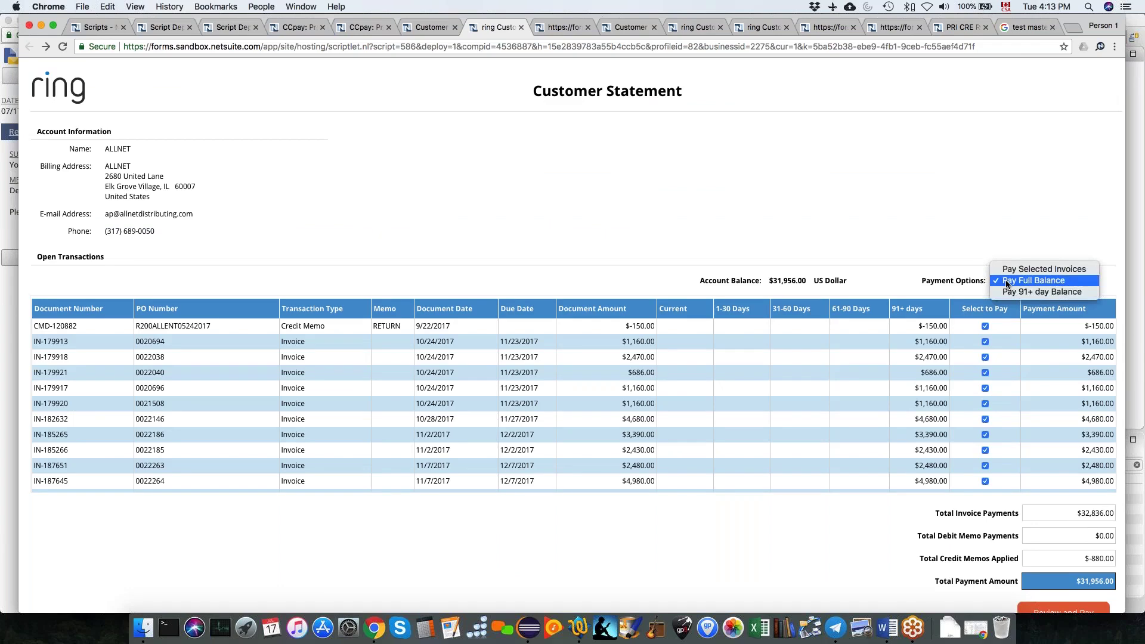
pyautogui.click(1022, 269)
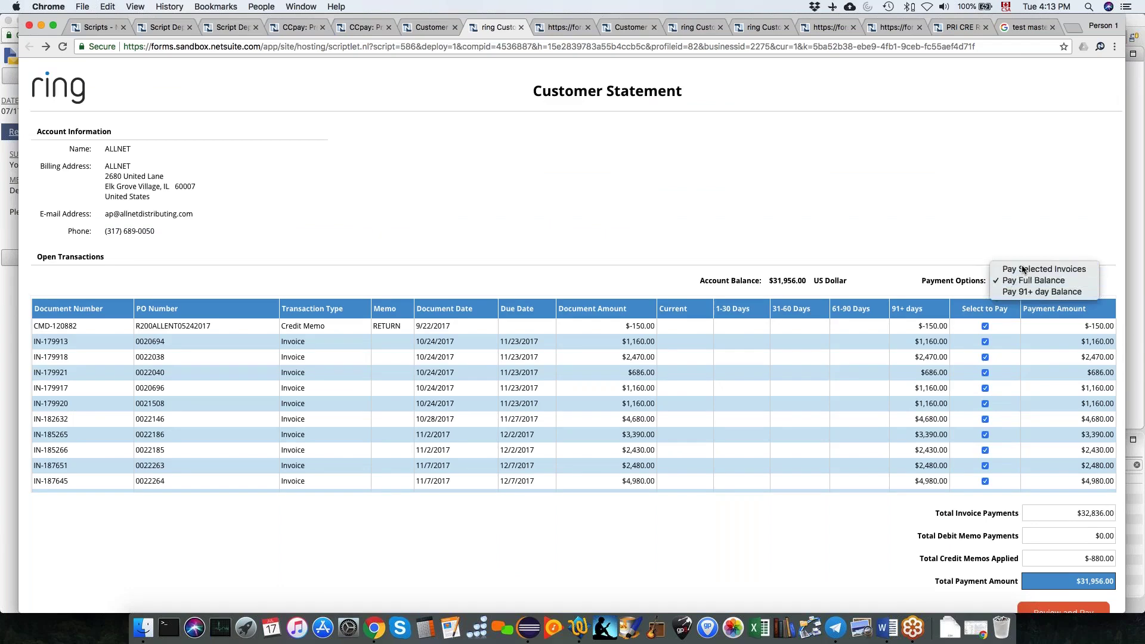
pyautogui.click(984, 373)
pyautogui.scroll(-1, 978, 387)
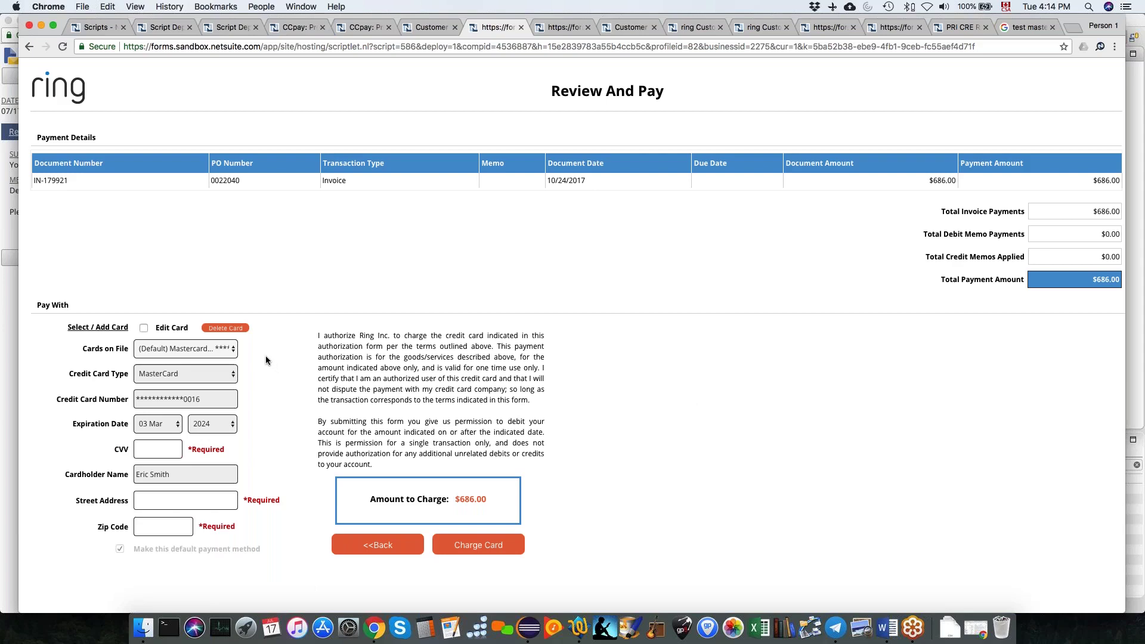
pyautogui.click(216, 349)
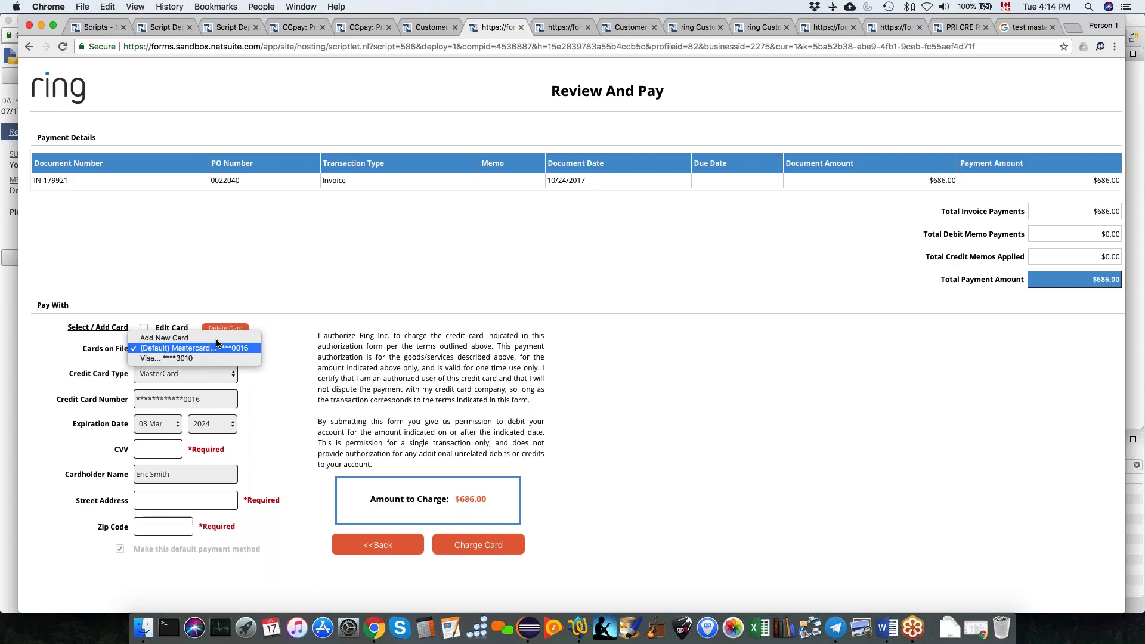
# Enable Edit Card and pick the saved Visa ending 3010 from Cards on File
pyautogui.click(298, 267)
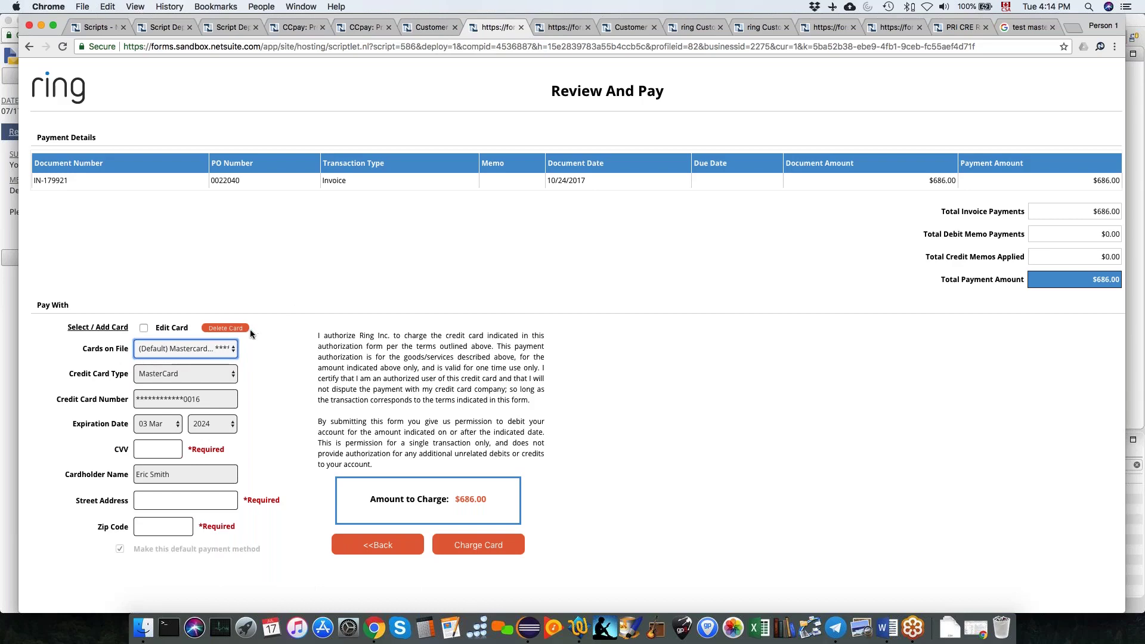
pyautogui.click(144, 328)
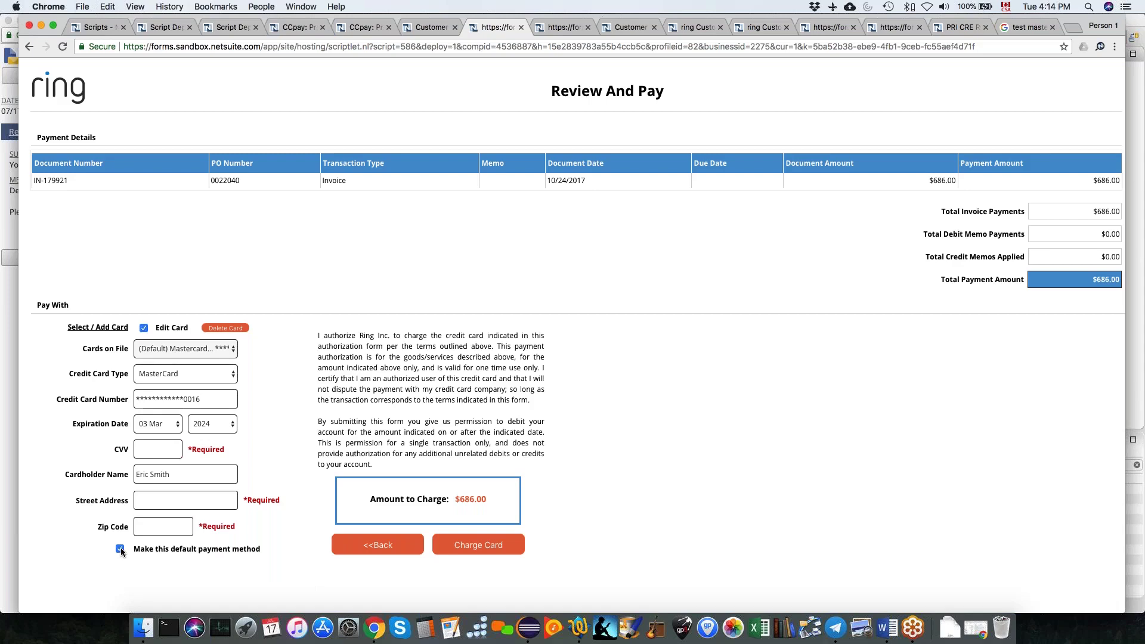
pyautogui.click(210, 349)
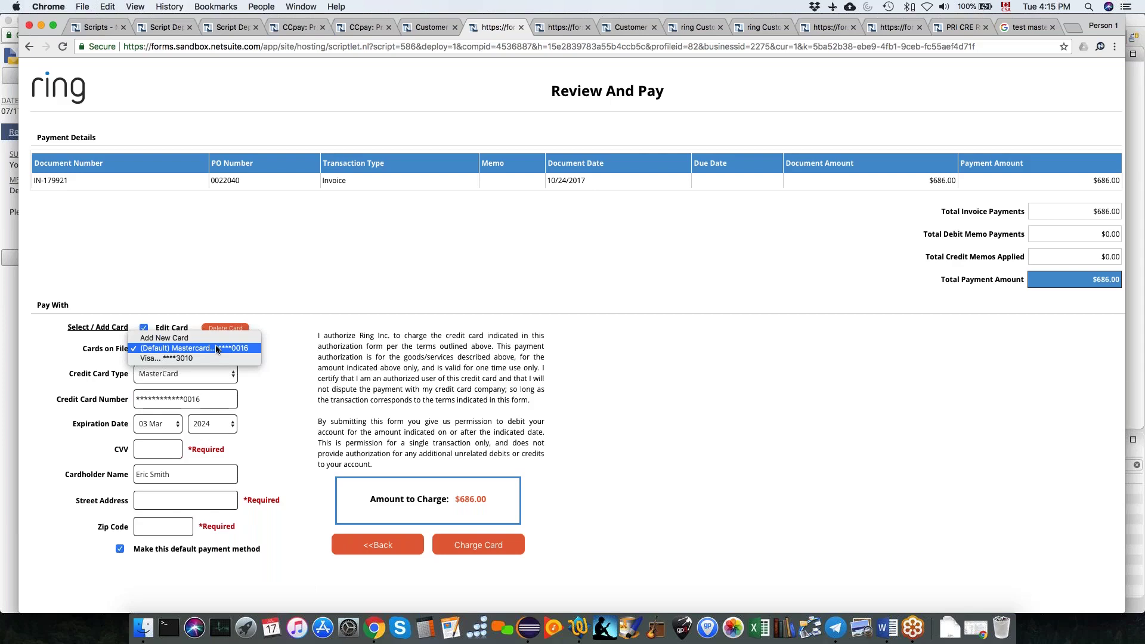
pyautogui.click(184, 358)
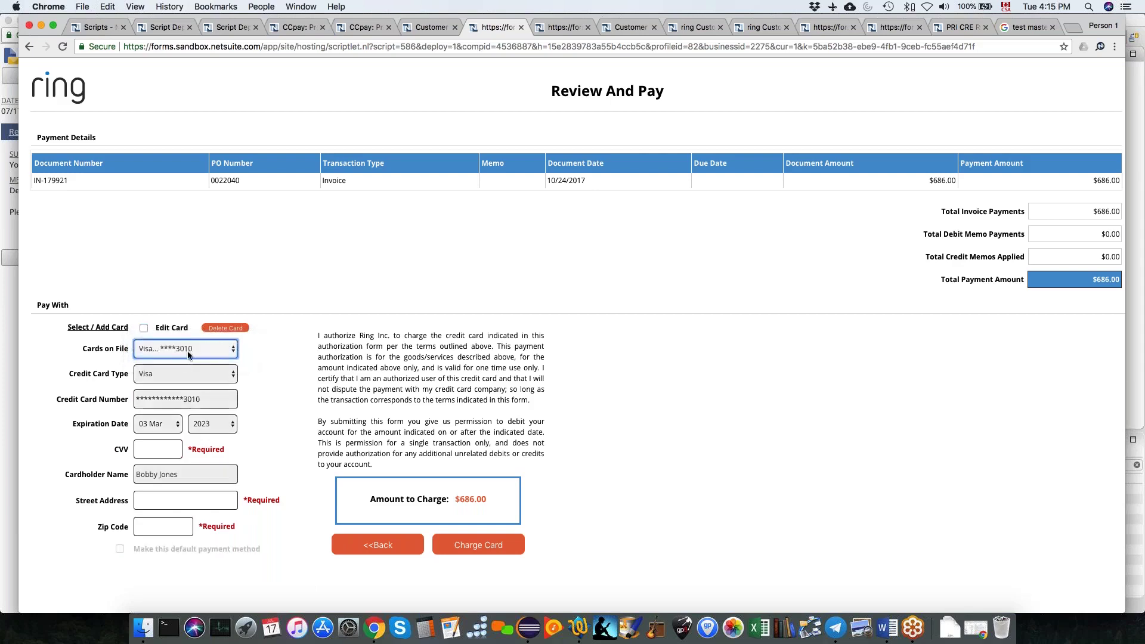
# Delete the saved Visa ****3010 and select the default Mastercard ****0016 instead
pyautogui.click(230, 329)
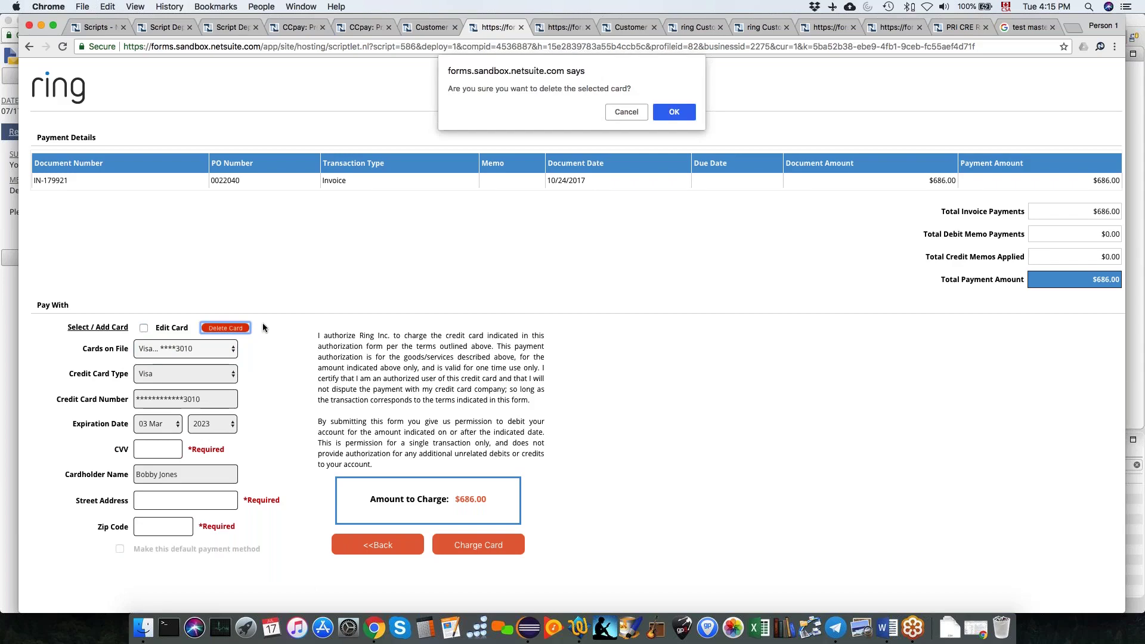
pyautogui.click(676, 110)
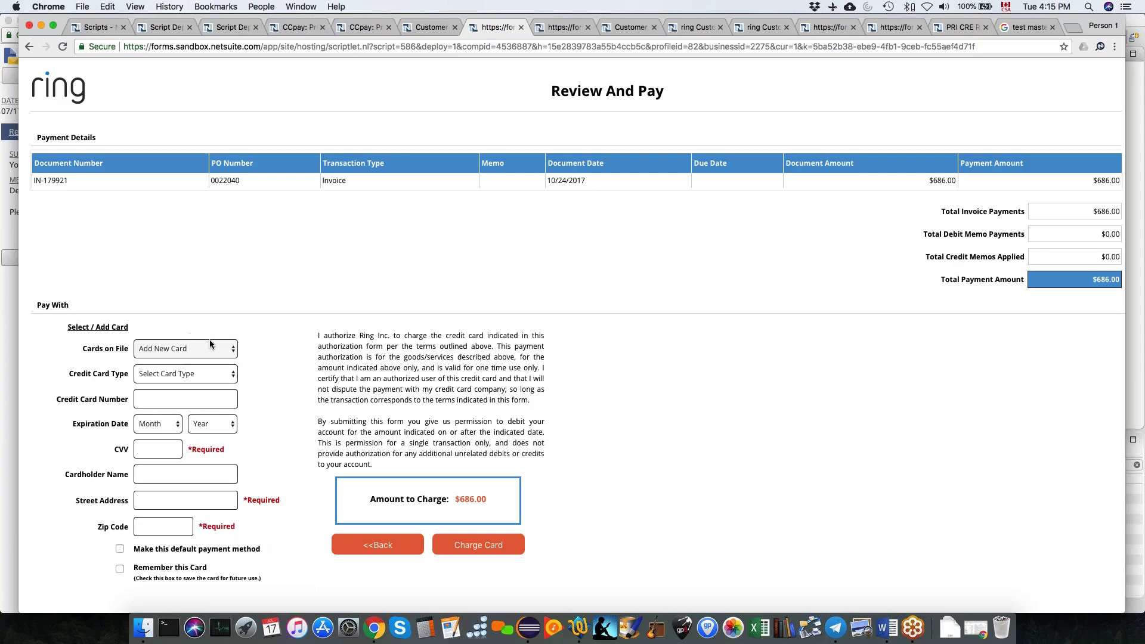
pyautogui.click(196, 350)
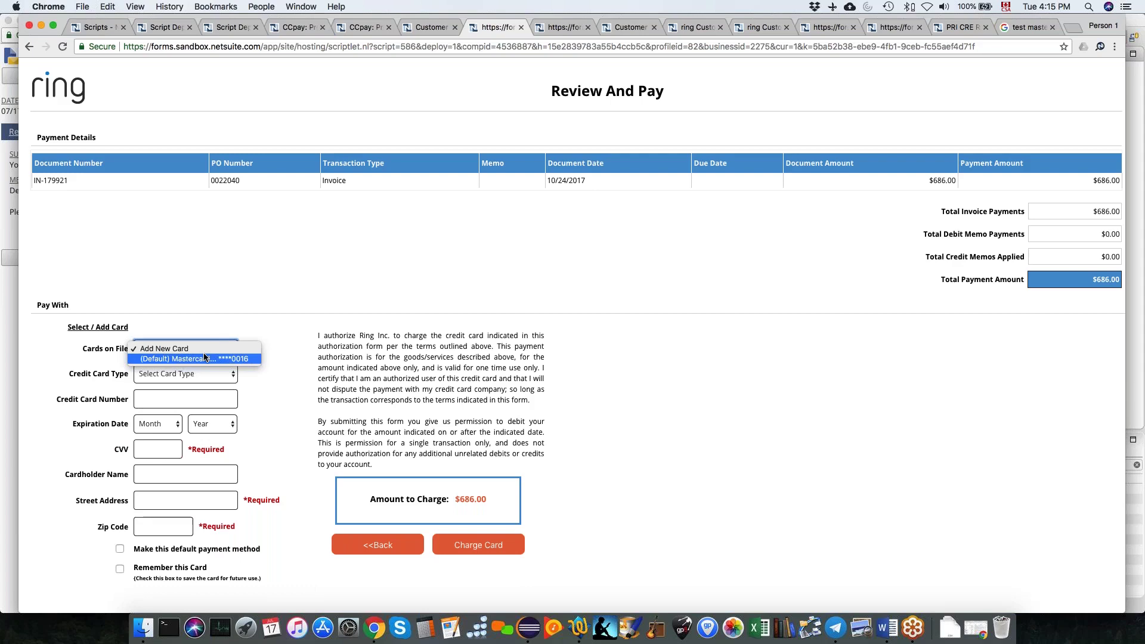
pyautogui.click(188, 358)
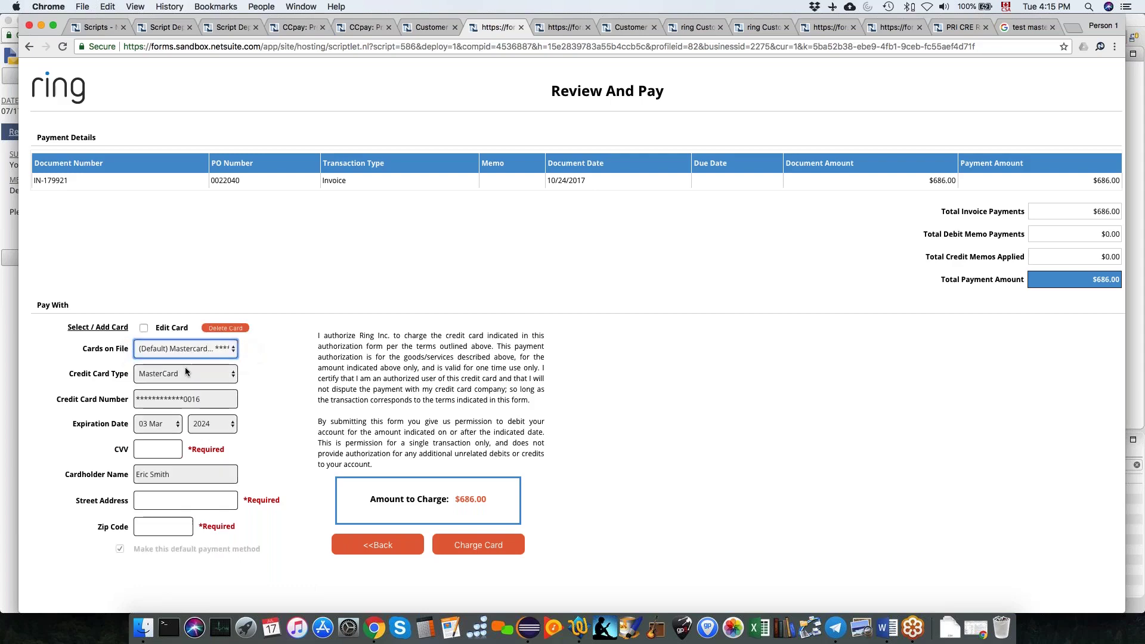
# Enter the card security code, street address and zip code, then charge $686.00 to the Mastercard
pyautogui.click(151, 451)
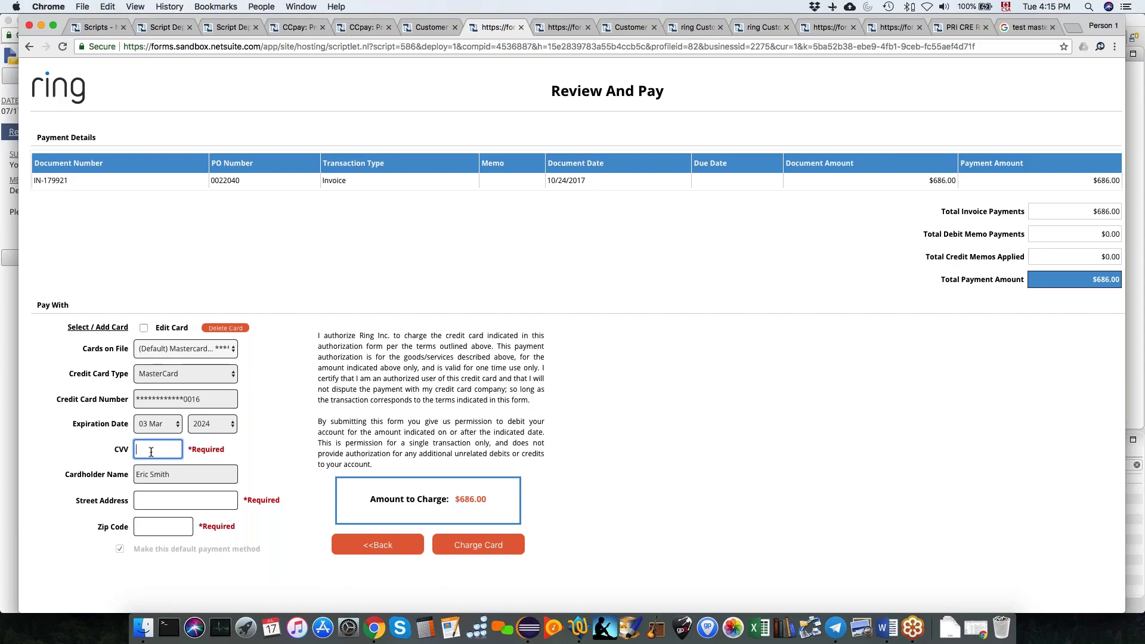
pyautogui.write('123')
pyautogui.click(171, 501)
pyautogui.write('123')
pyautogui.click(164, 529)
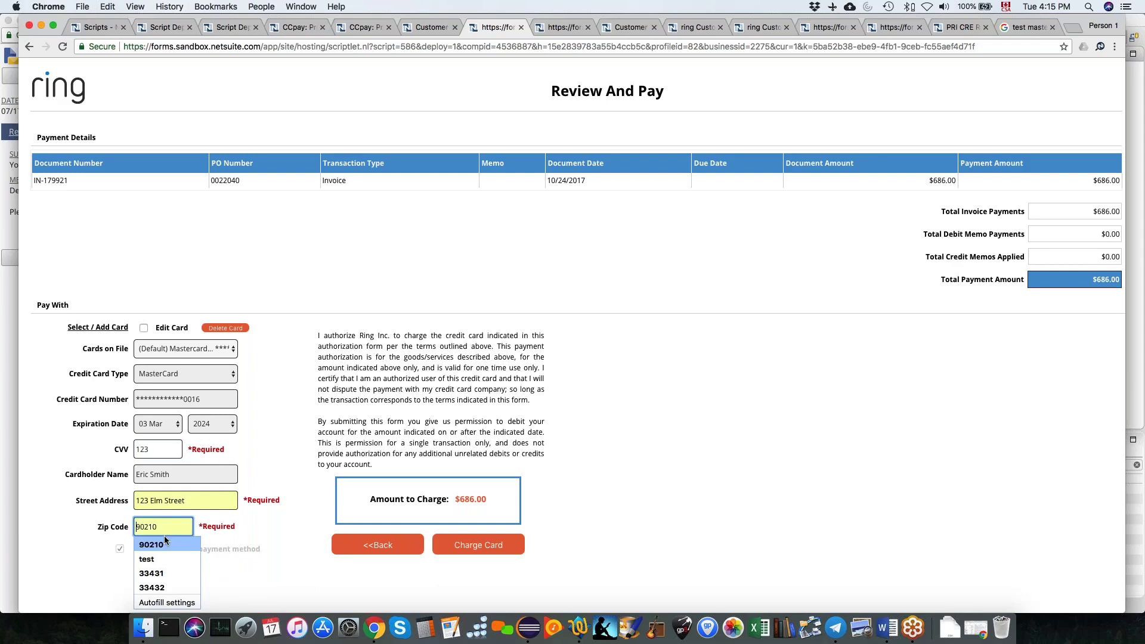
pyautogui.click(152, 545)
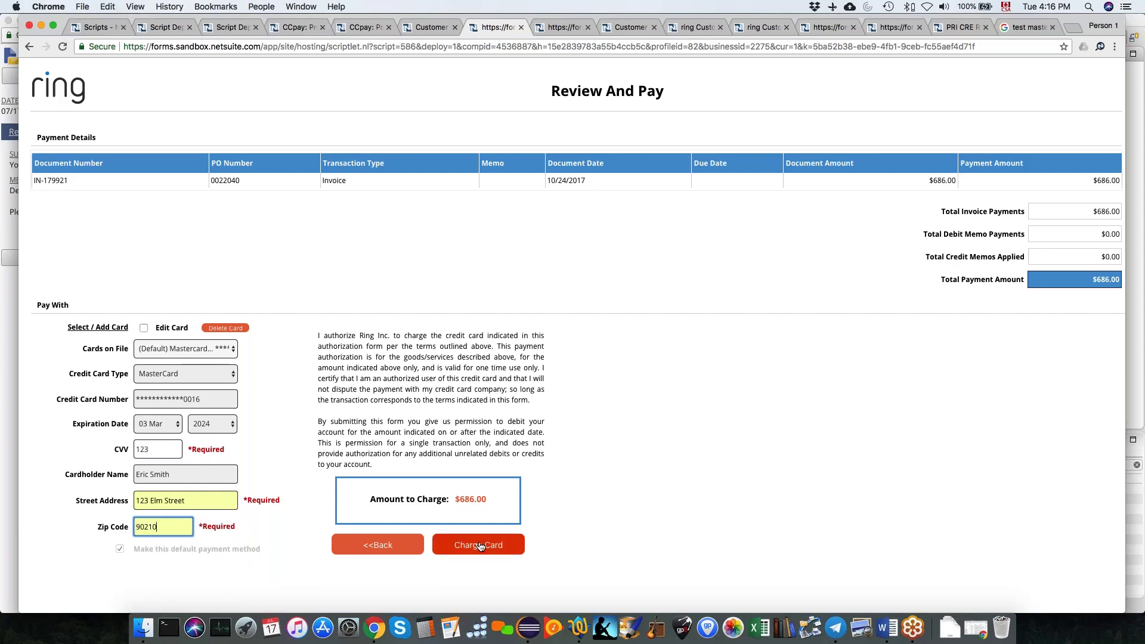
pyautogui.click(480, 546)
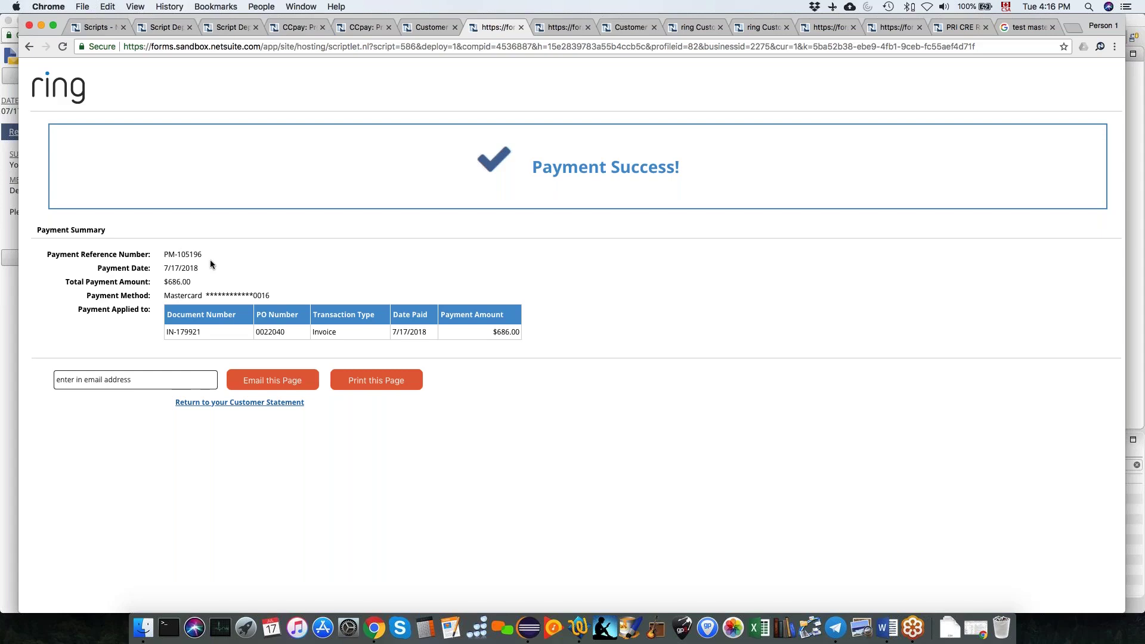
# Email the PM-105196 Payment Success page to the customer's e-mail address and dismiss the sent notice
pyautogui.click(143, 379)
pyautogui.press('Down')
pyautogui.press('Return')
pyautogui.click(272, 380)
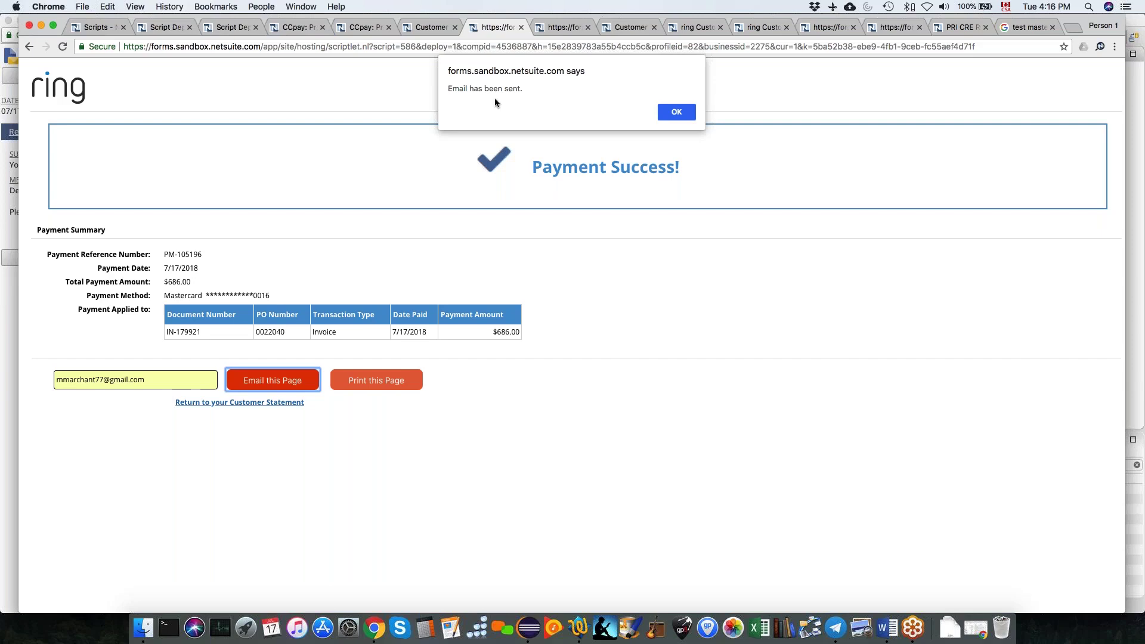
pyautogui.click(677, 112)
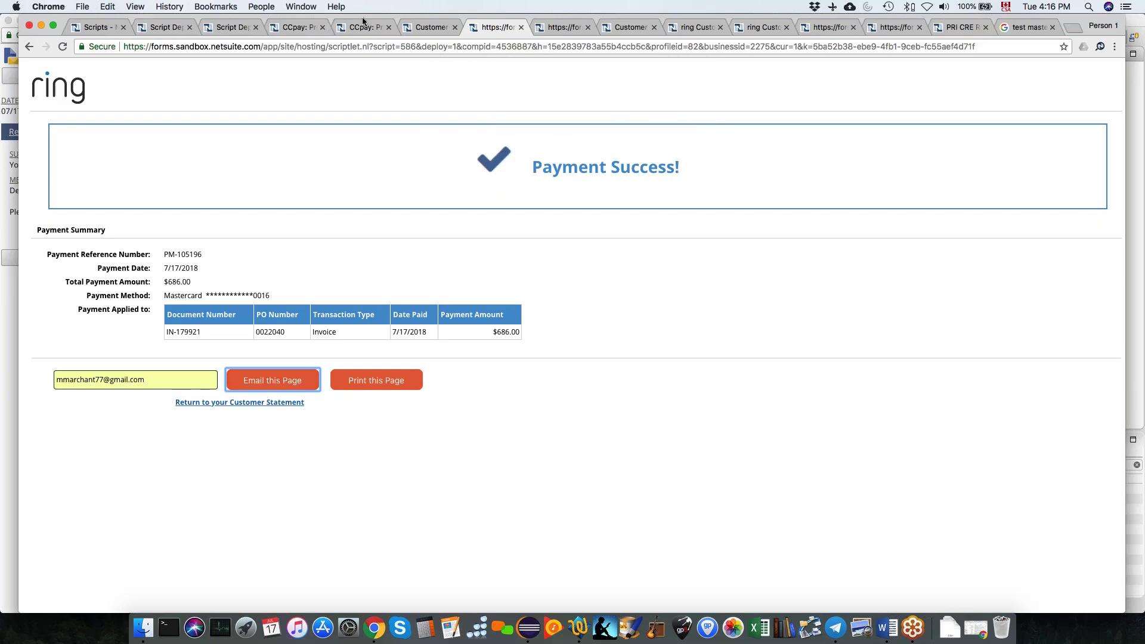
# Refresh the customer's Messages list and open the new Your Payment Confirmation email
pyautogui.click(421, 27)
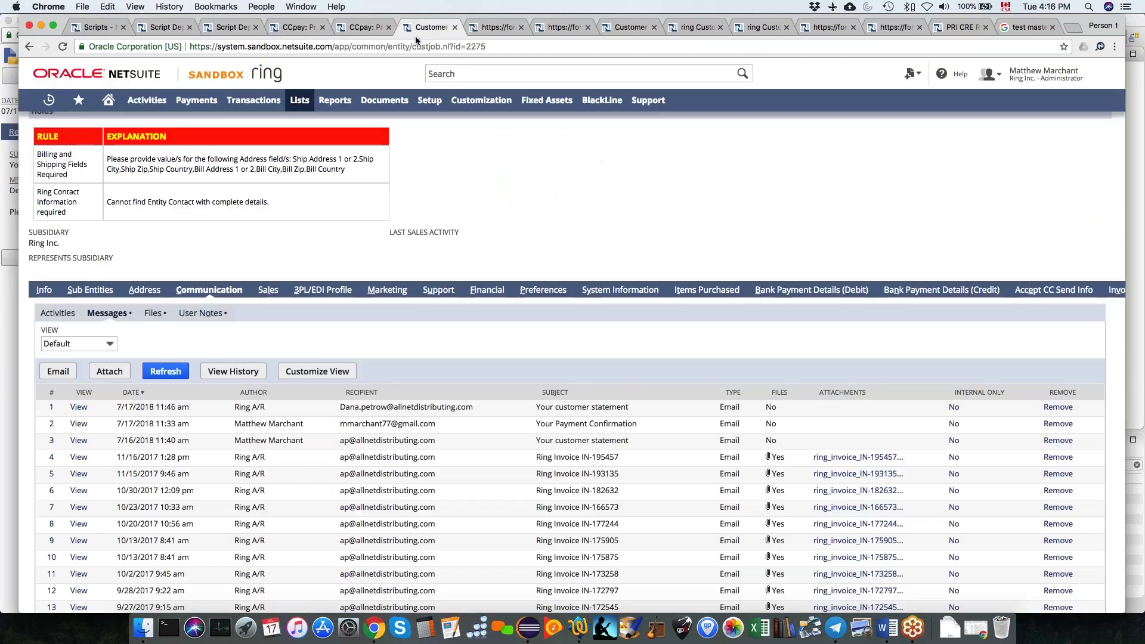
pyautogui.click(166, 373)
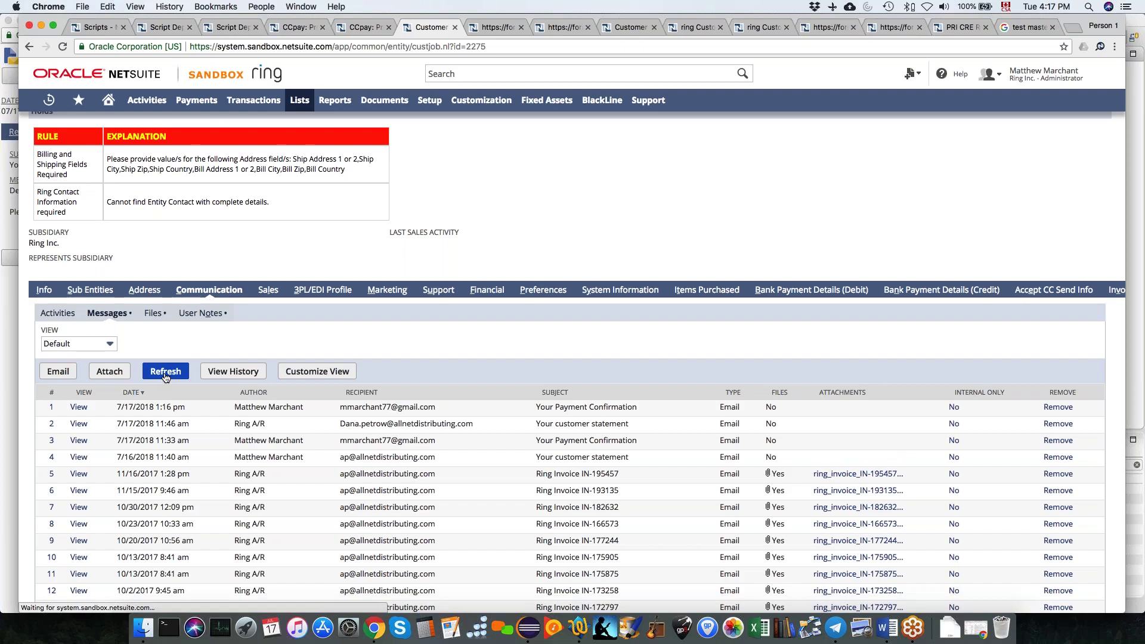
pyautogui.click(84, 409)
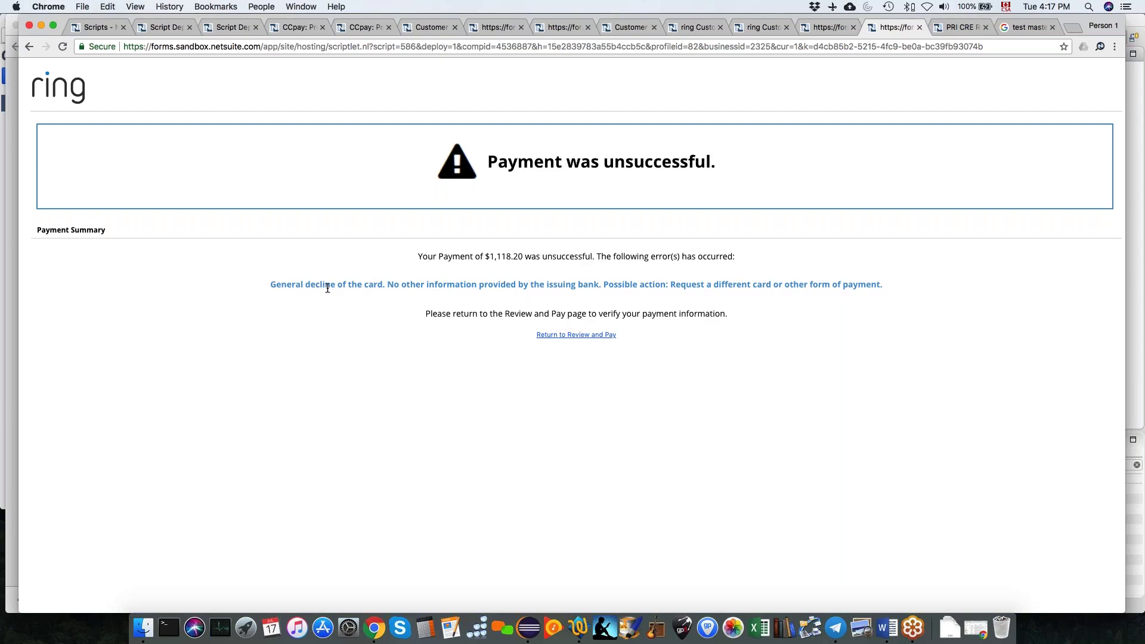
# Go back to Review And Pay for IN-164170, then view the 207 Process Email Distribution results
pyautogui.click(595, 336)
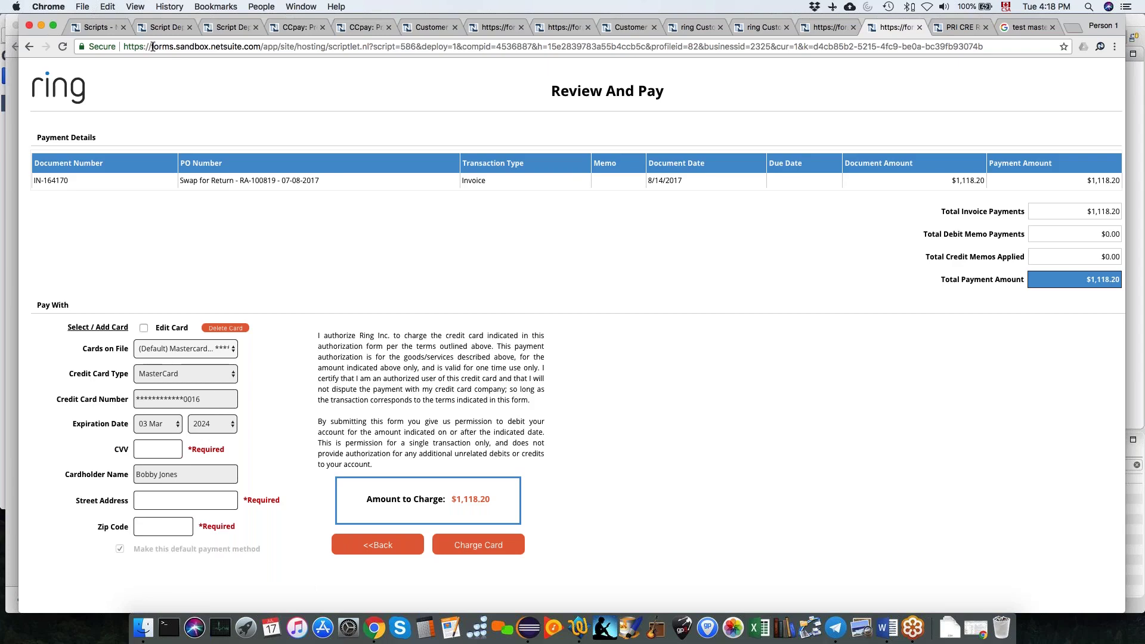
pyautogui.click(290, 28)
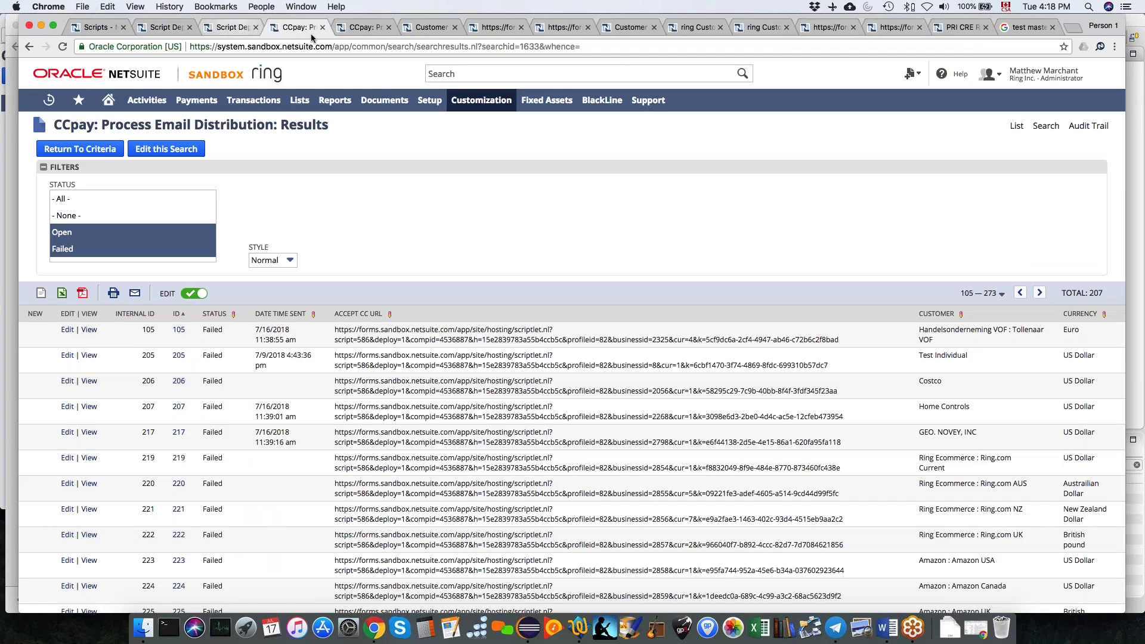
# Compare the Prepare Email Distribution results, then return to the Process Email Distribution results
pyautogui.click(362, 27)
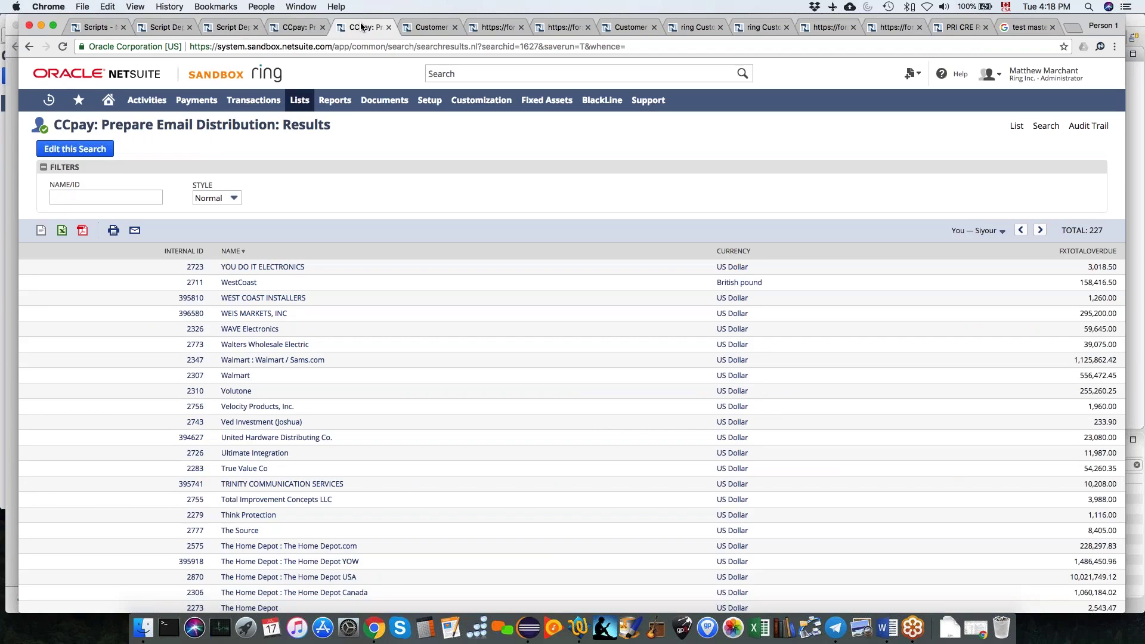
pyautogui.click(301, 27)
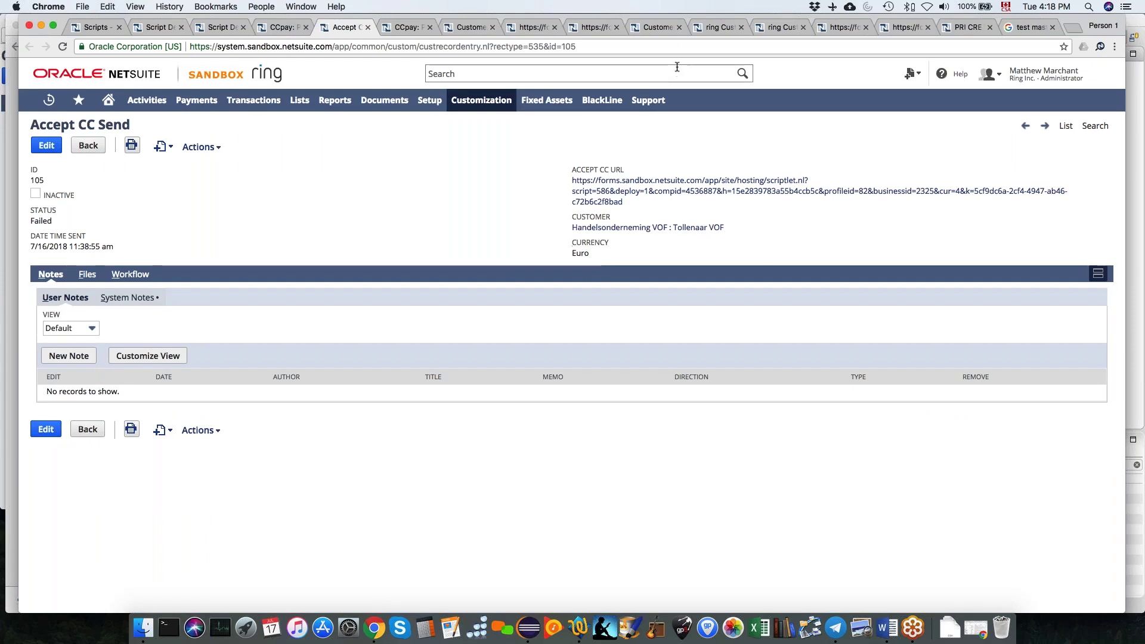
# Scroll through the Tollenaar VOF customer page, then return to the NetSuite customer record's messages
pyautogui.click(656, 28)
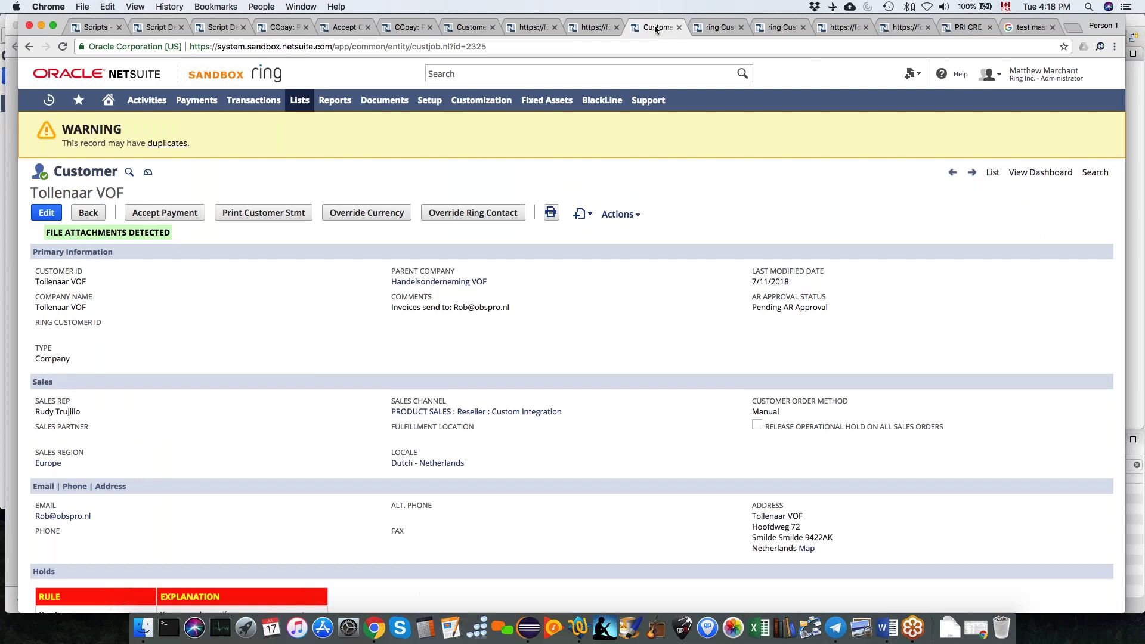
pyautogui.scroll(-1, 360, 305)
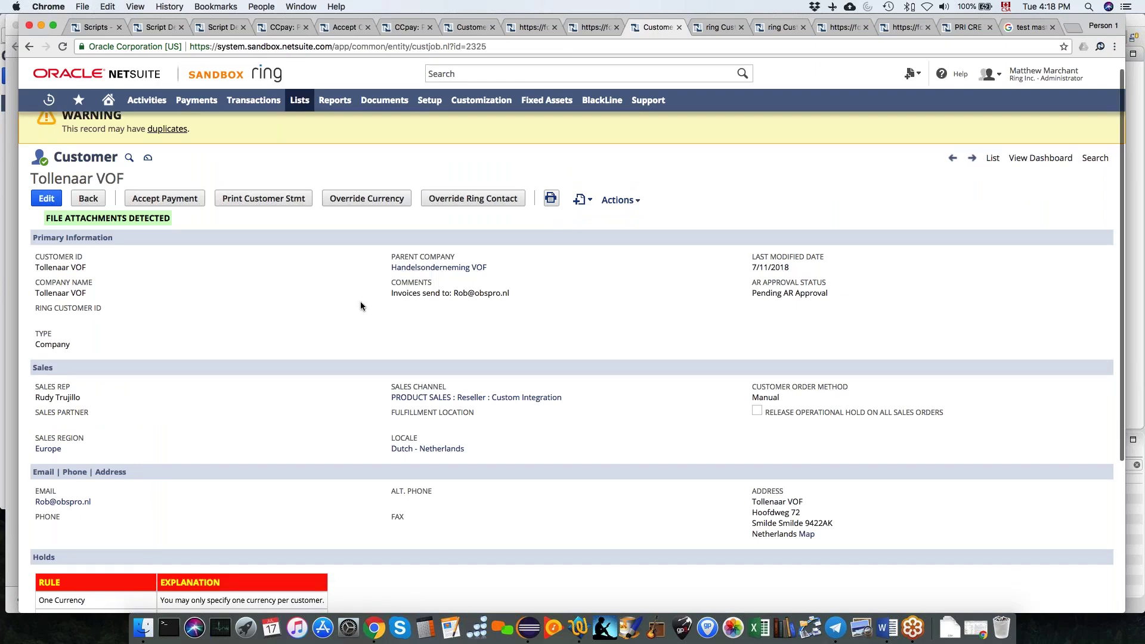
pyautogui.scroll(-5, 360, 306)
pyautogui.scroll(-2, 360, 306)
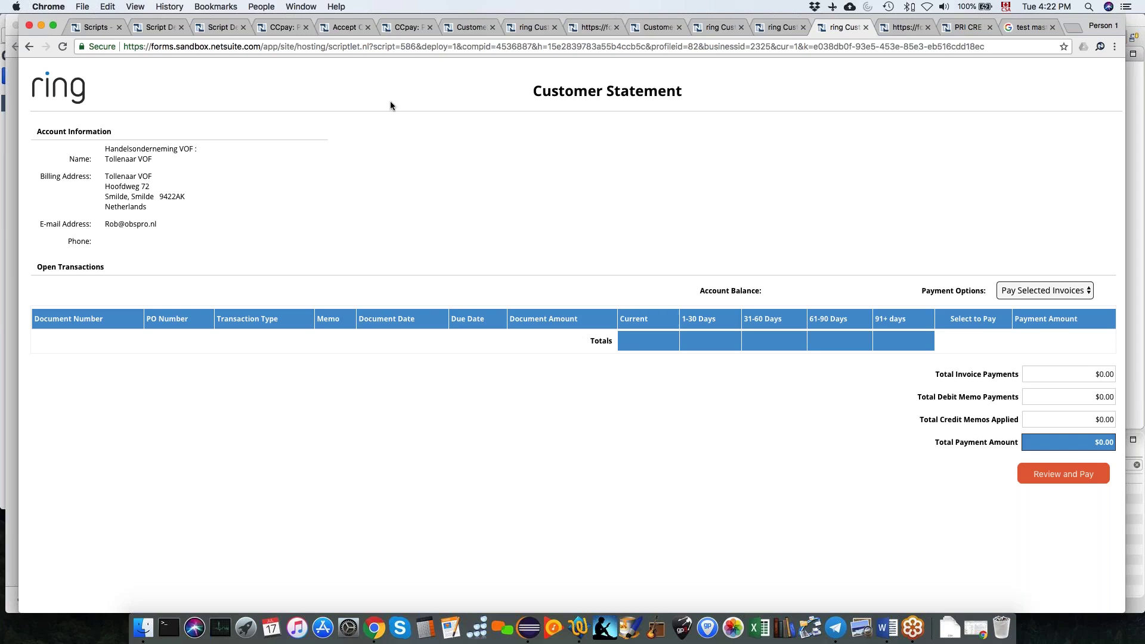
pyautogui.click(460, 27)
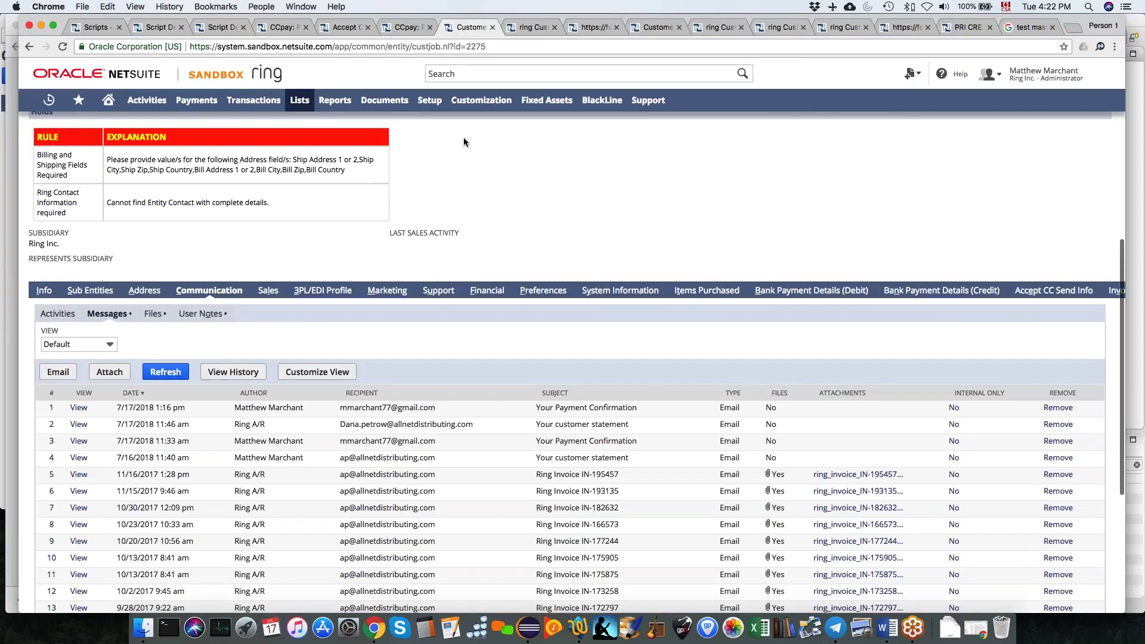
# Open ALLNET's Accept CC Send Info payment link to load its customer statement
pyautogui.scroll(3, 590, 241)
pyautogui.click(1033, 441)
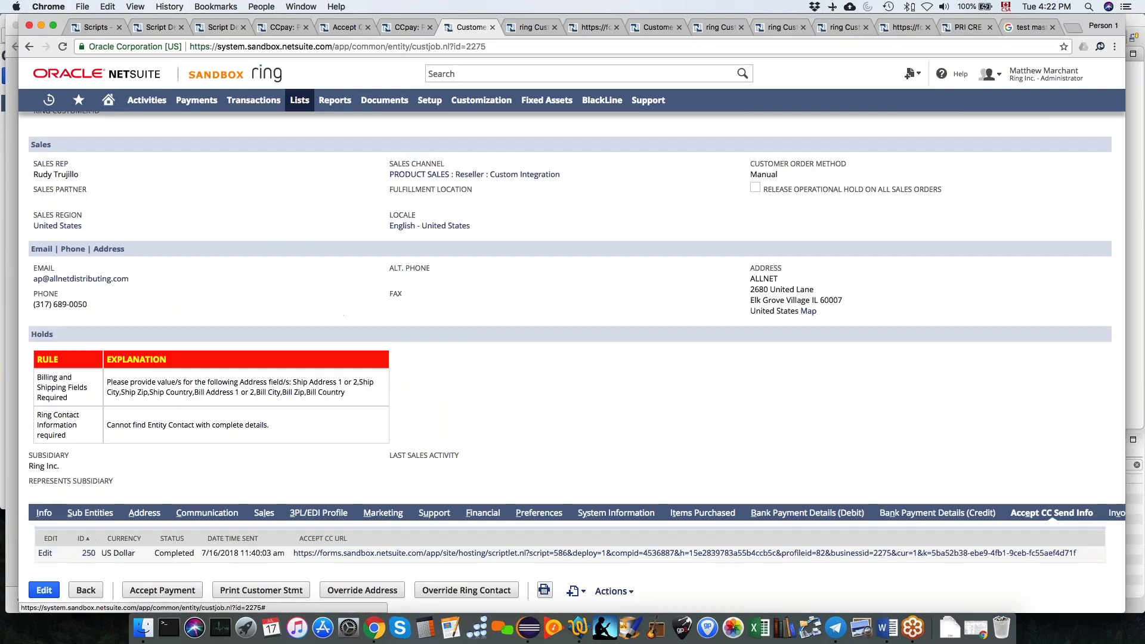
pyautogui.click(455, 556)
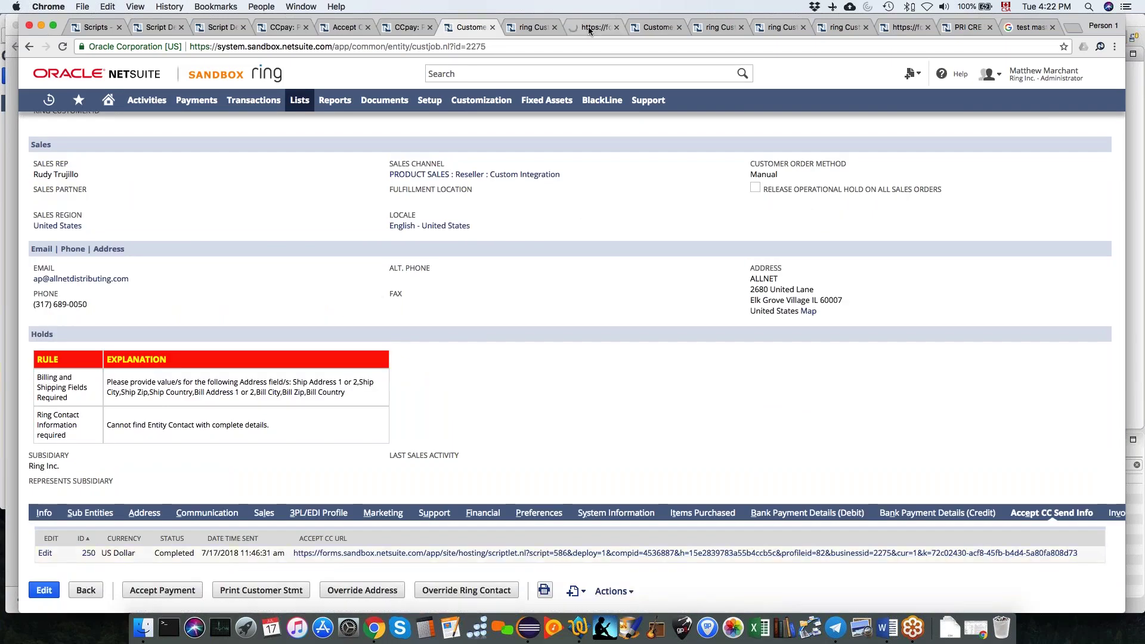
pyautogui.click(534, 31)
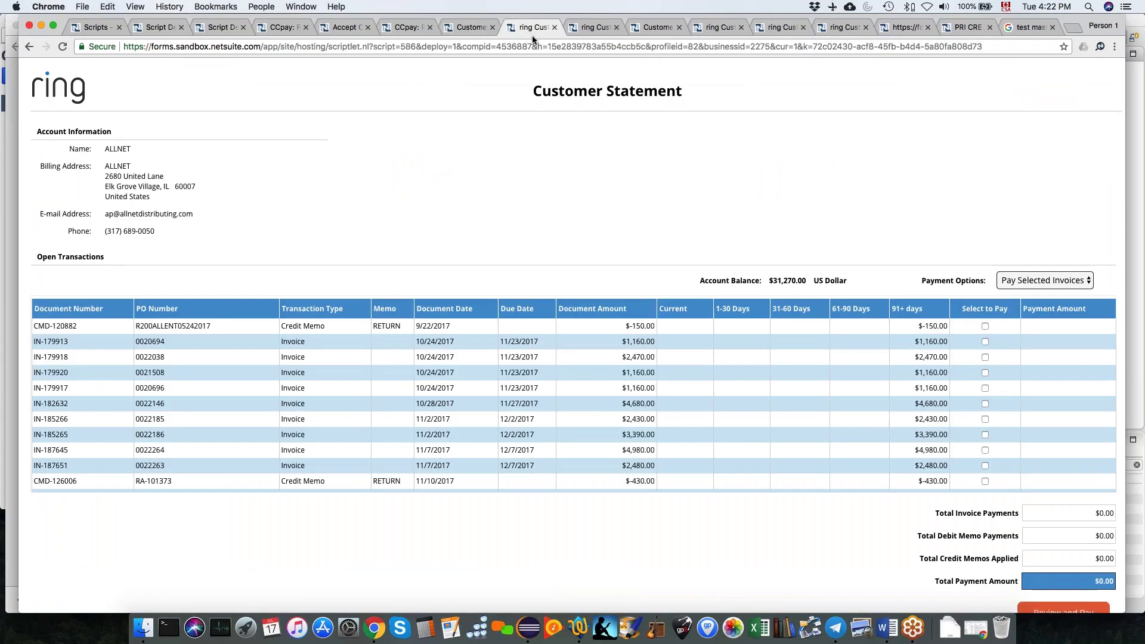
# Select credit memos CMD-120882, CMD-126006 and invoice IN-179913, then review the $580.00 payment
pyautogui.click(985, 326)
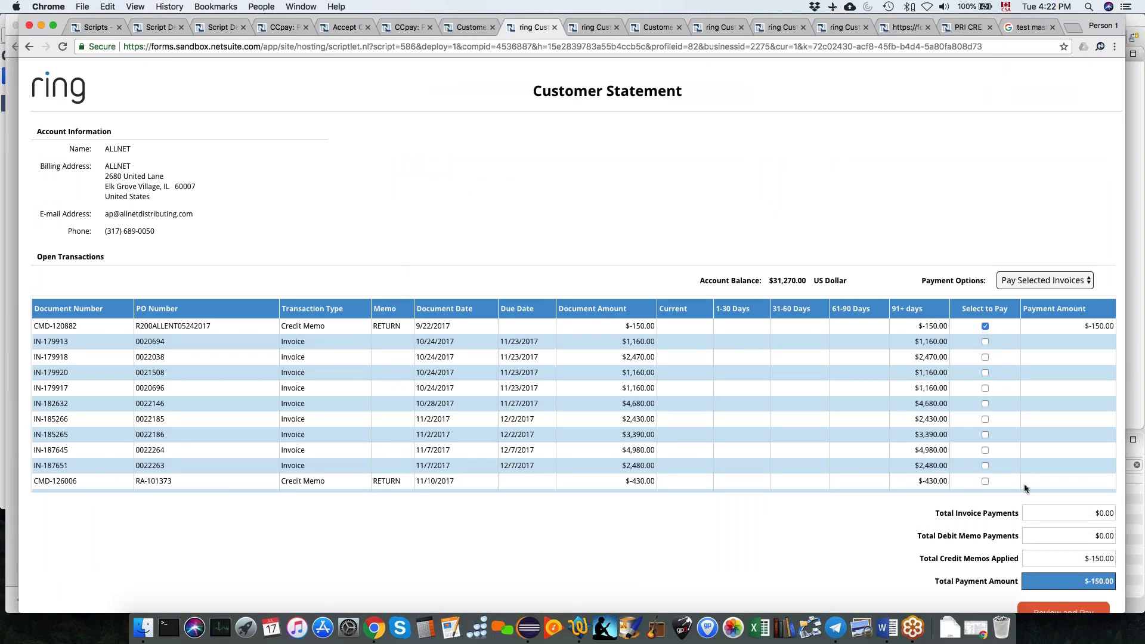
pyautogui.click(985, 482)
pyautogui.click(984, 341)
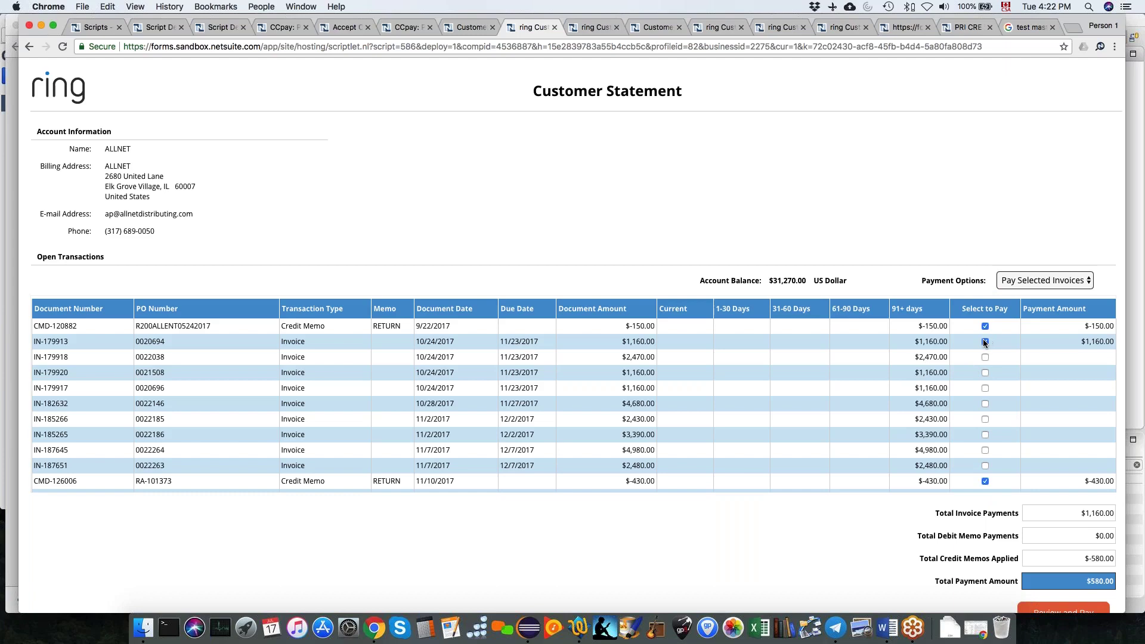
pyautogui.scroll(-1, 1005, 566)
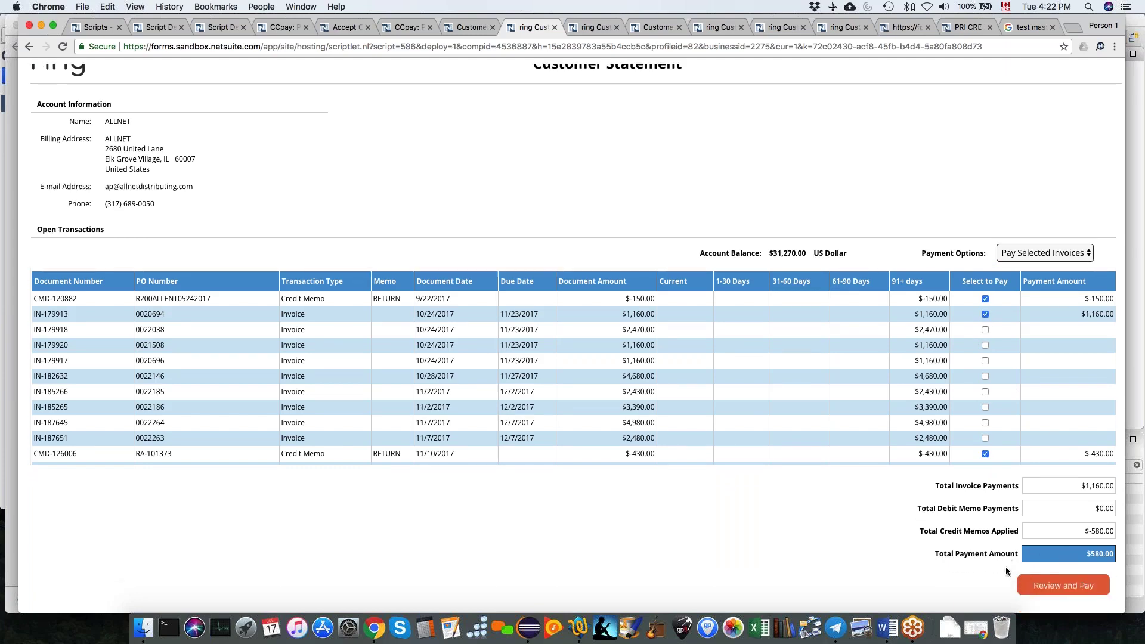
pyautogui.click(1062, 585)
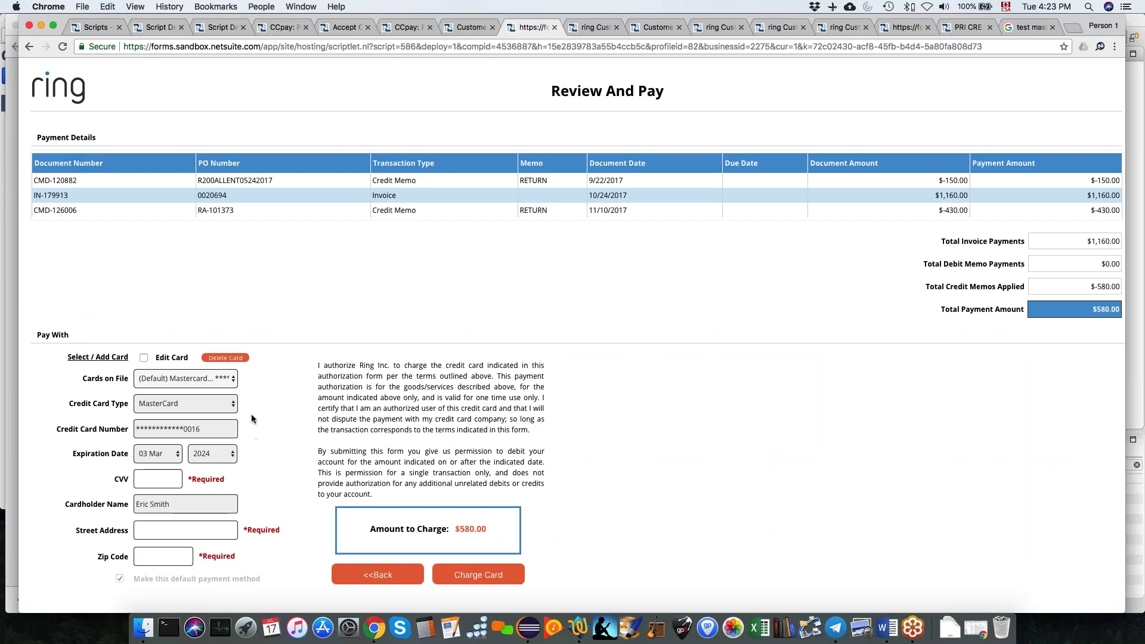
# Add a new card expiring 2022 with CVV, cardholder name and billing address, and charge $580.00
pyautogui.click(197, 381)
pyautogui.click(185, 368)
pyautogui.click(210, 454)
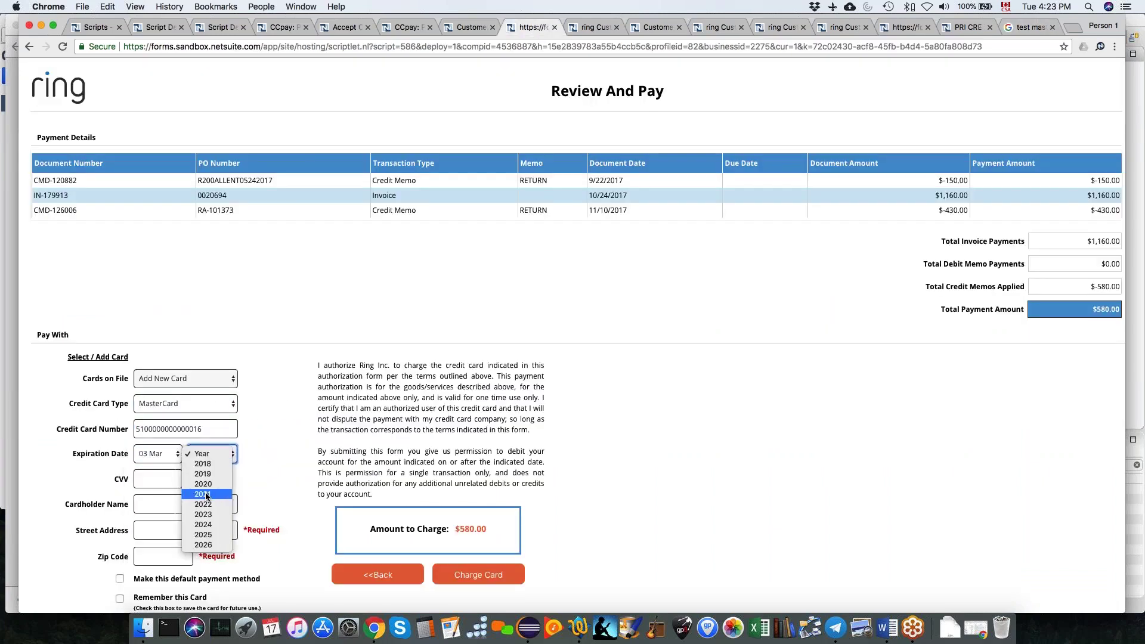
pyautogui.click(203, 503)
pyautogui.press('Tab')
pyautogui.write('123')
pyautogui.press('Tab')
pyautogui.write('Bobby Jones')
pyautogui.press('Tab')
pyautogui.write('123 Elm Street\t90210')
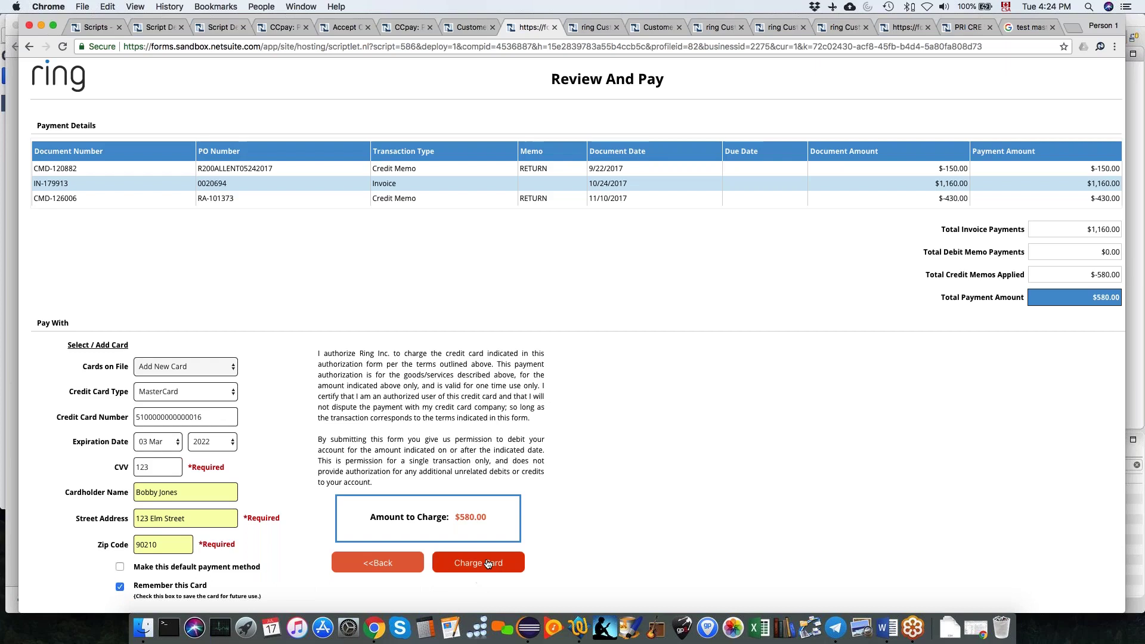
pyautogui.click(498, 568)
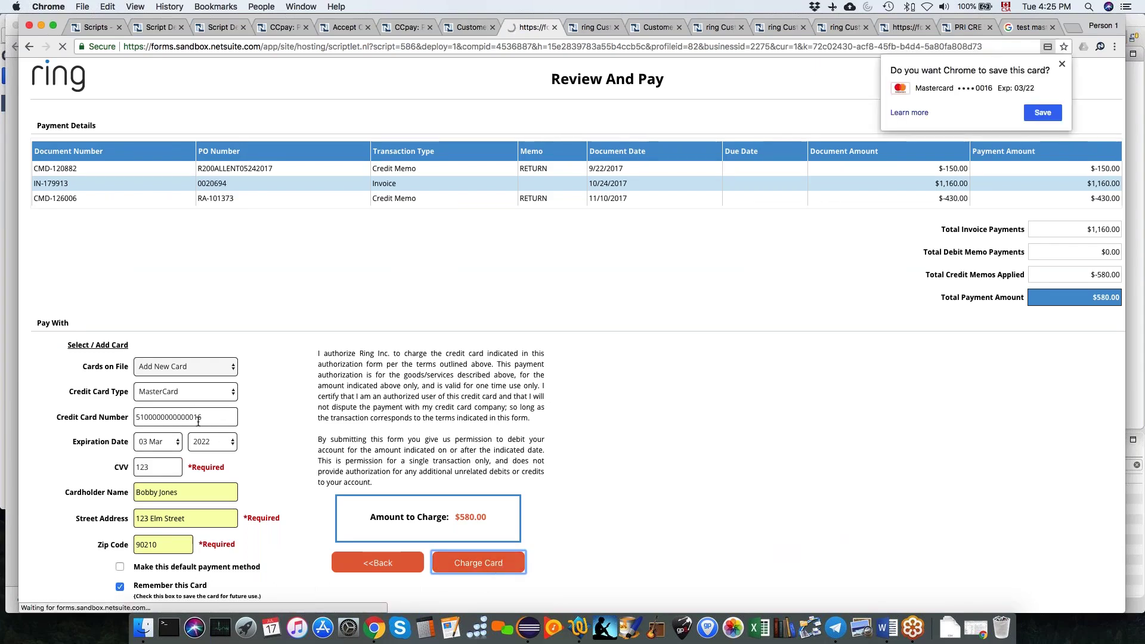
pyautogui.click(1061, 64)
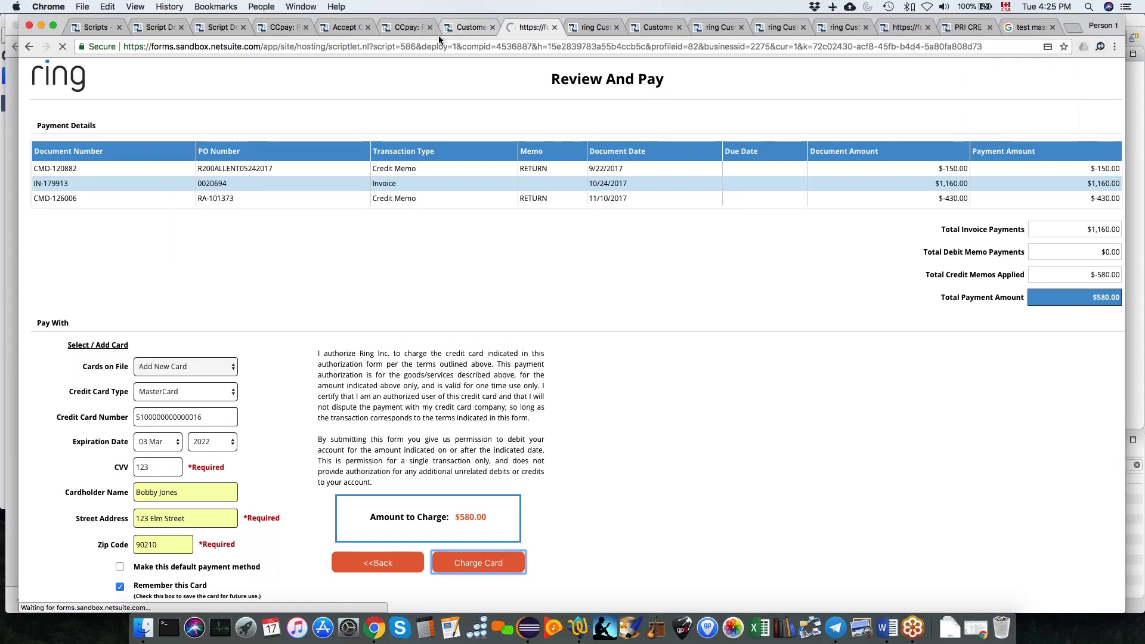
# Reload ALLNET's customer record to confirm the new Mastercard appears under saved credit cards
pyautogui.click(457, 31)
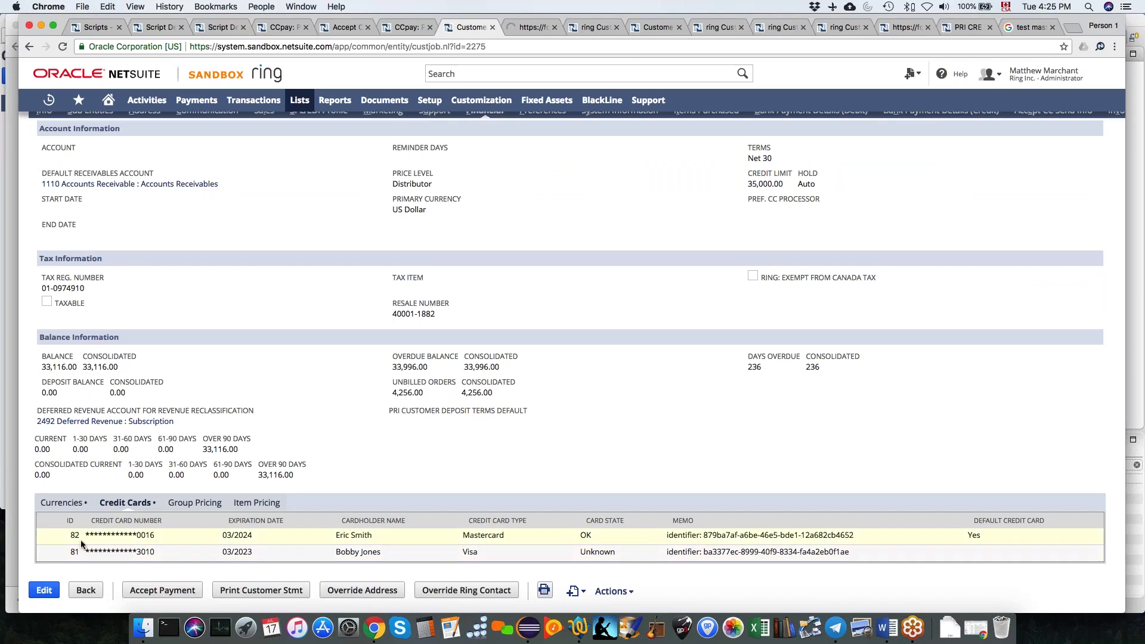
pyautogui.press('super+r')
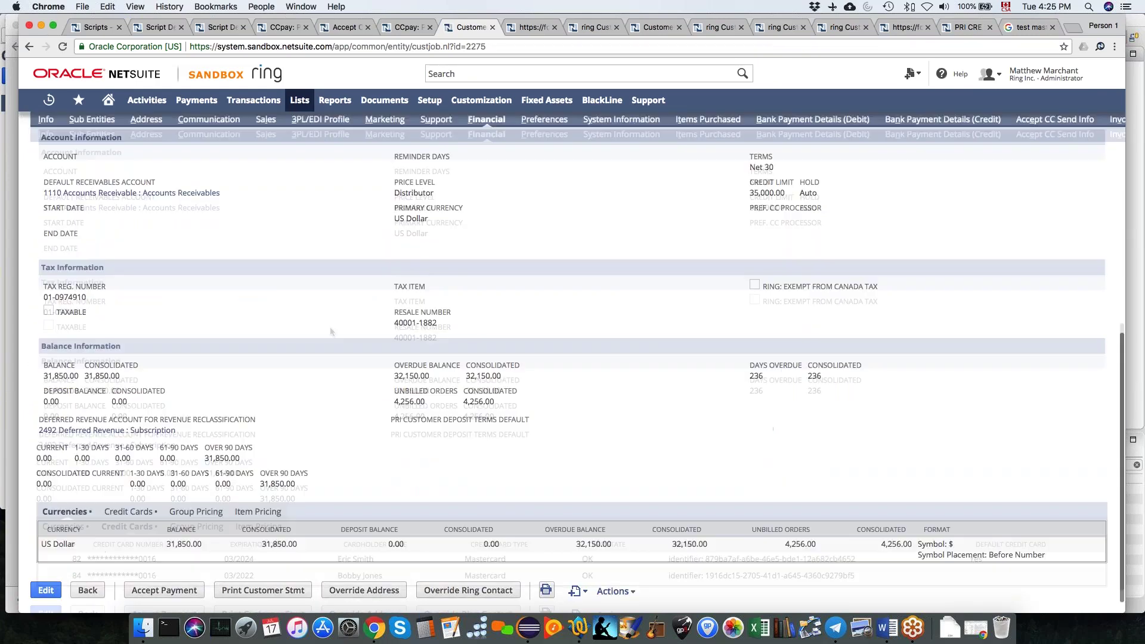
pyautogui.click(524, 28)
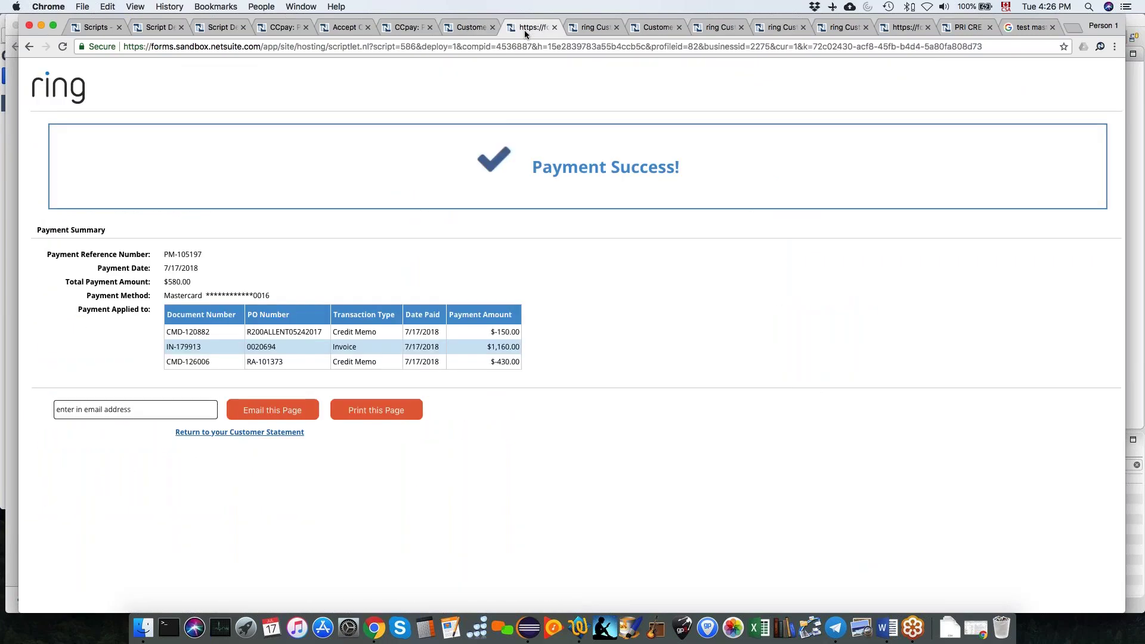
pyautogui.hotkey('ctrl', 'shift', 'Tab')
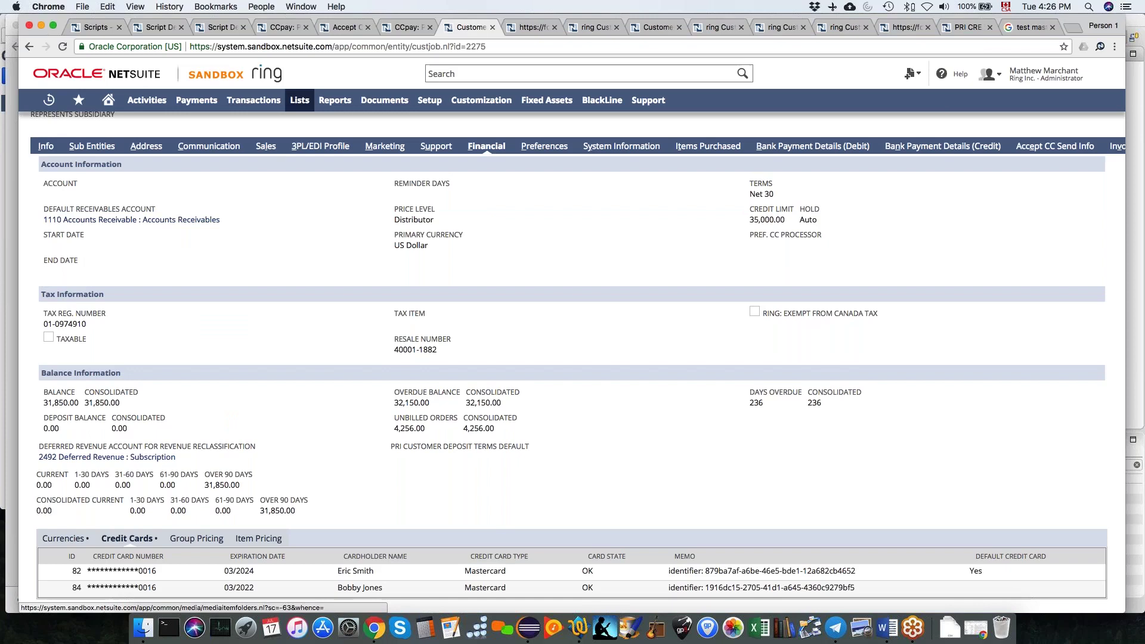
pyautogui.click(524, 27)
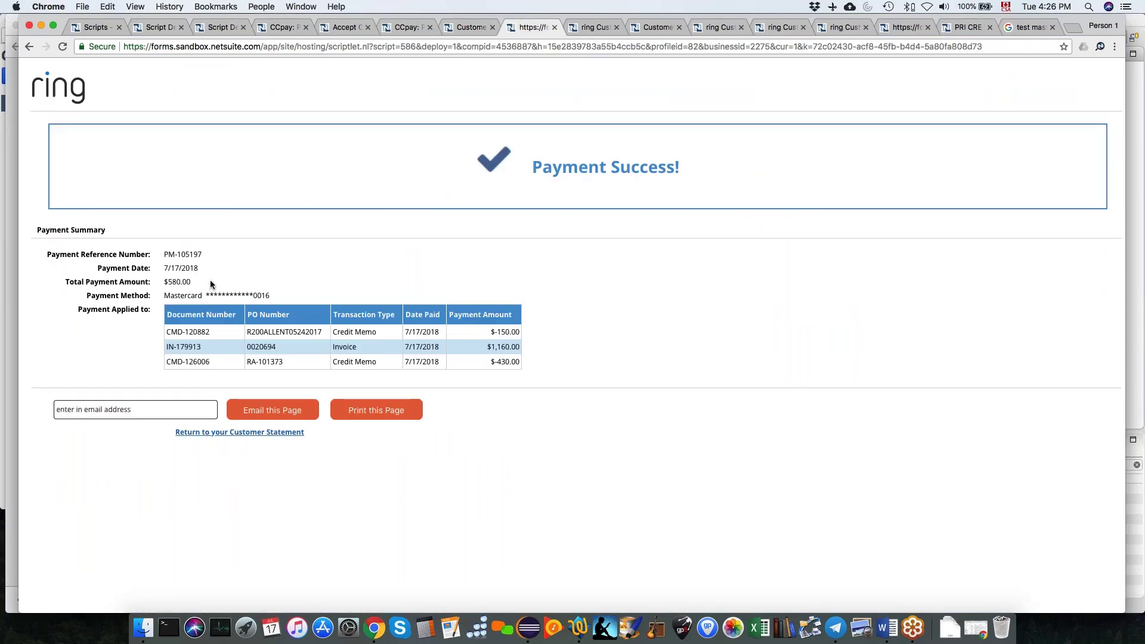
# Copy payment reference PM-105197 from the success page into NetSuite's global search
pyautogui.moveTo(204, 253); pyautogui.dragTo(165, 251)
pyautogui.press('super+c')
pyautogui.click(477, 28)
pyautogui.click(465, 81)
pyautogui.press('super+v')
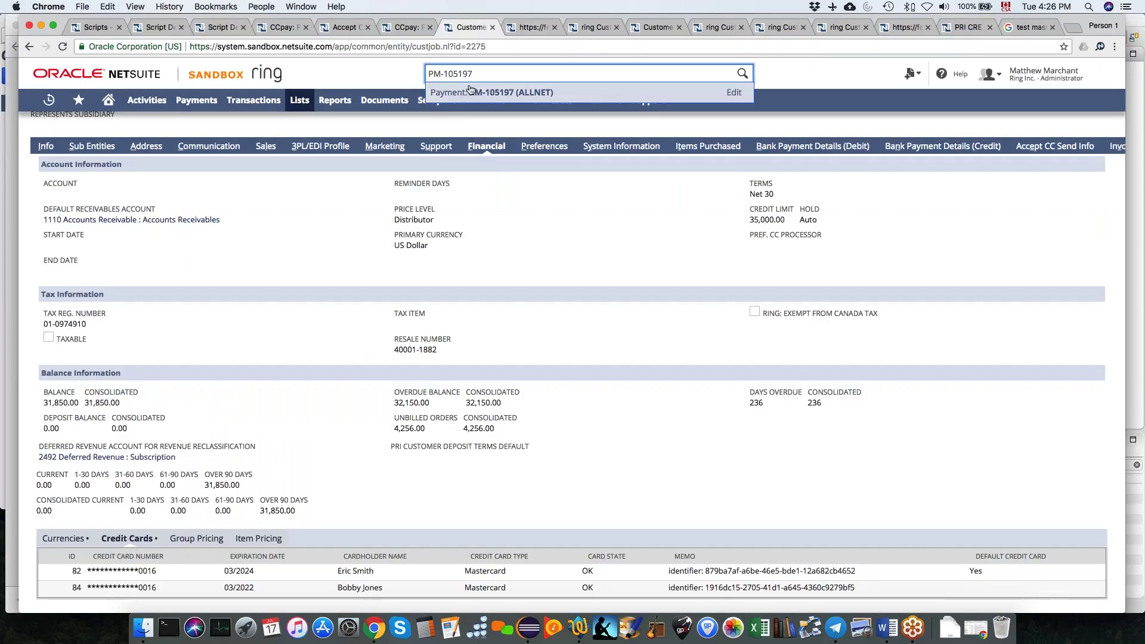
# Open PM-105197 and check its applied invoice IN-179913, credit memos, and Mastercard payment events
pyautogui.keyDown('super'); pyautogui.click(477, 92); pyautogui.keyUp('super')
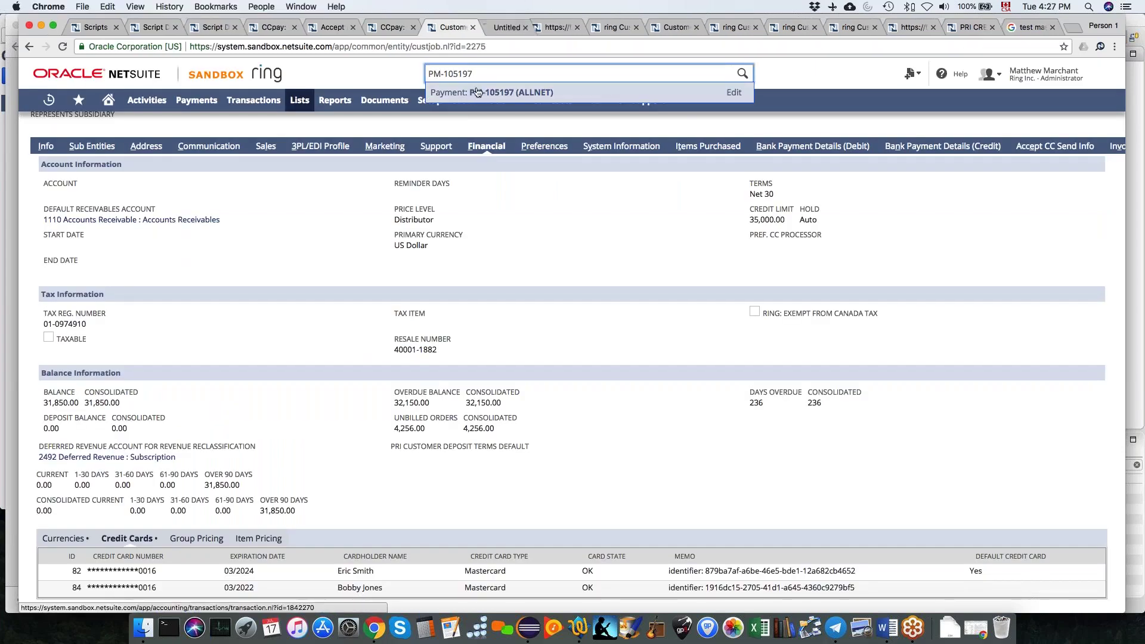
pyautogui.click(492, 27)
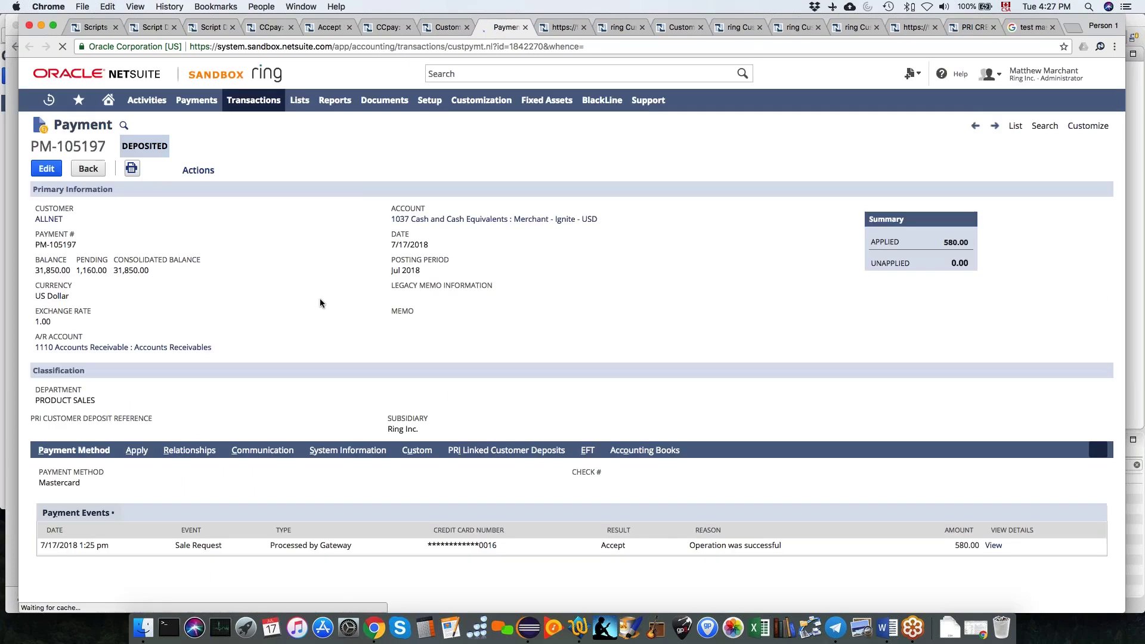
pyautogui.click(137, 450)
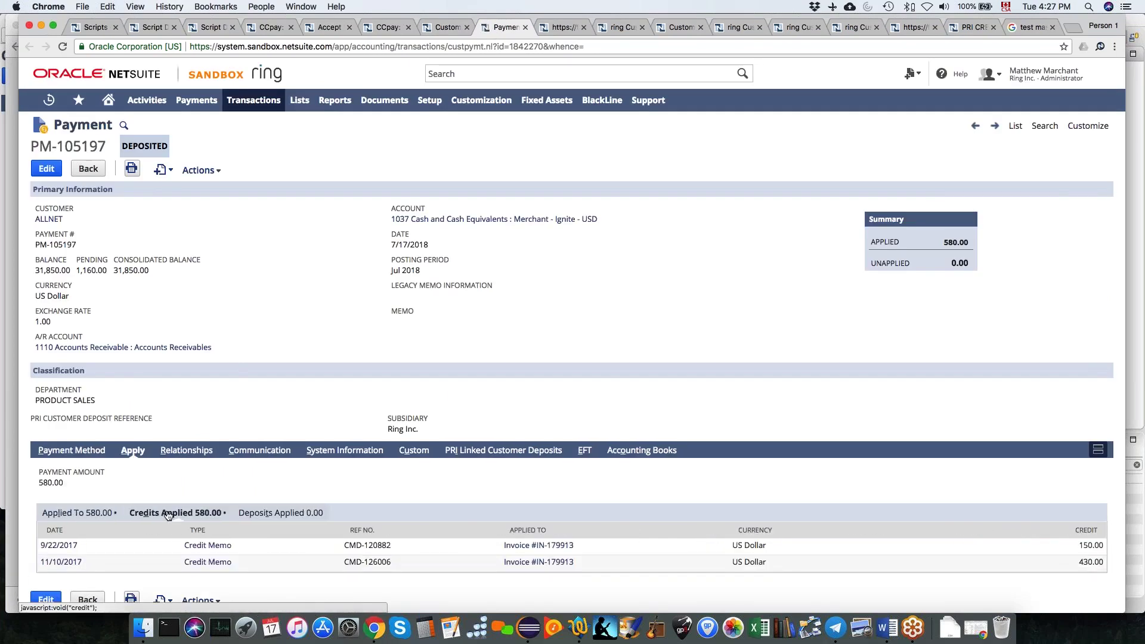
pyautogui.click(109, 514)
pyautogui.click(153, 514)
pyautogui.click(105, 514)
pyautogui.click(83, 452)
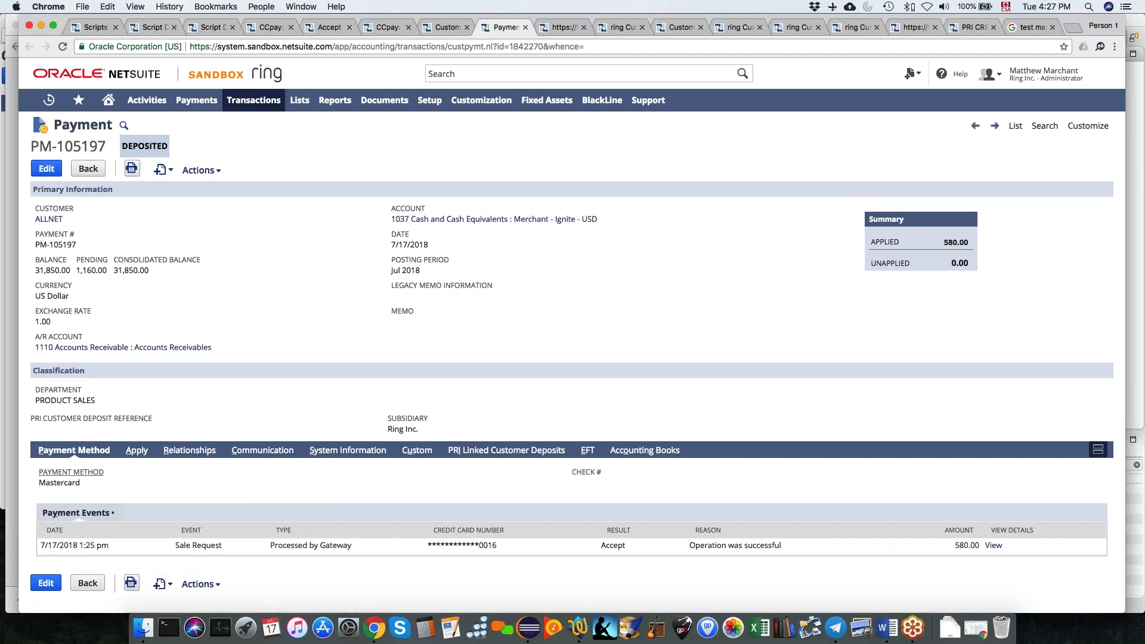